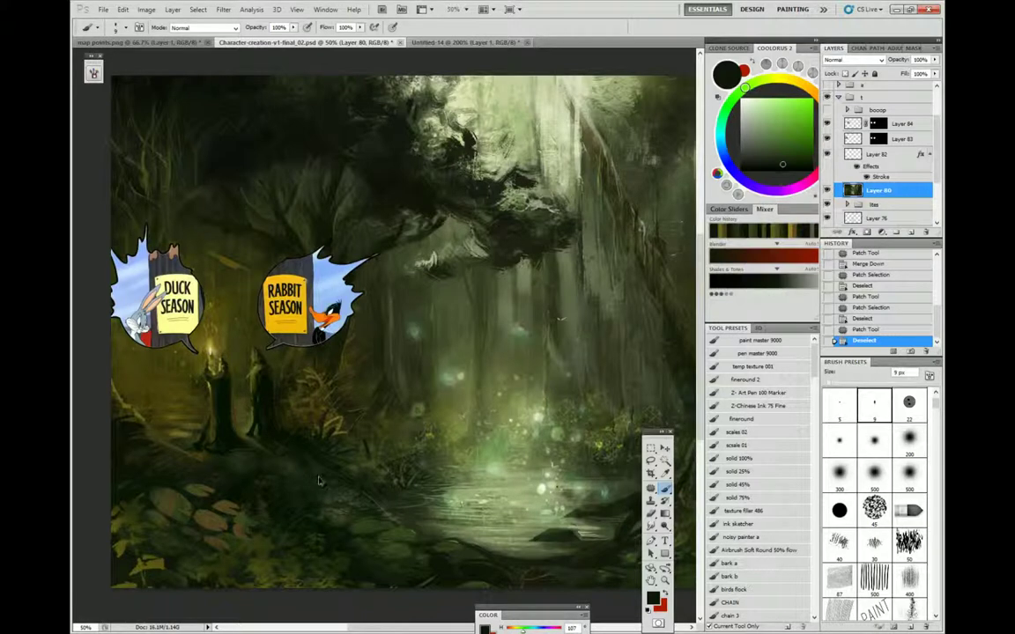
Paint short dark green strokes on the shaded bank beside the pond and on the trees with a 9 px brush, sampling colours from the painting.
{"action": "left_click_drag", "start_coordinate": [345, 480], "coordinate": [385, 514]}
{"action": "left_click", "coordinate": [341, 403], "text": "alt"}
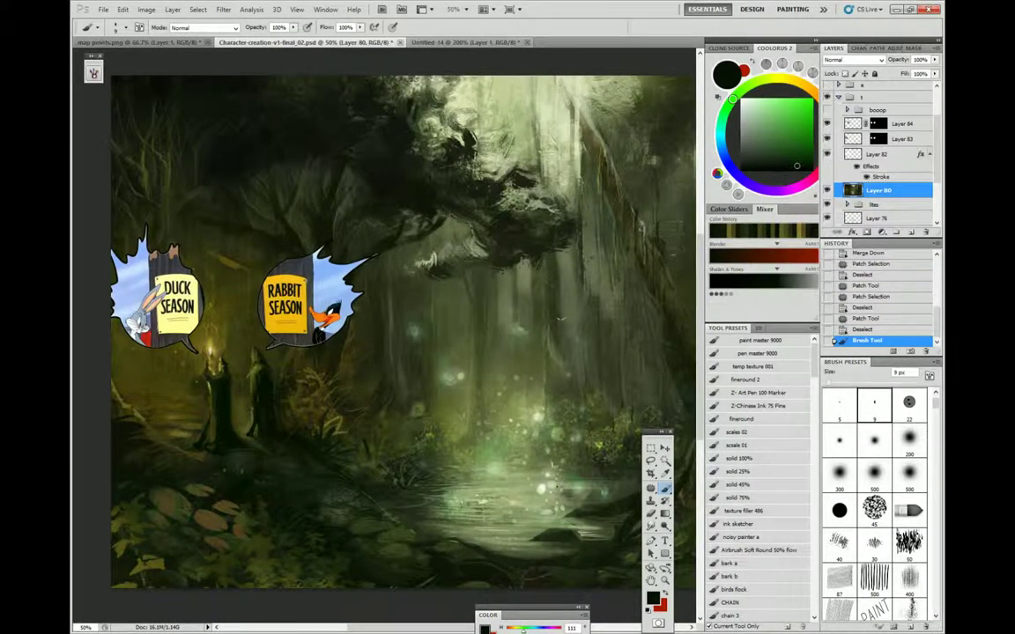
{"action": "left_click_drag", "start_coordinate": [634, 208], "coordinate": [657, 257]}
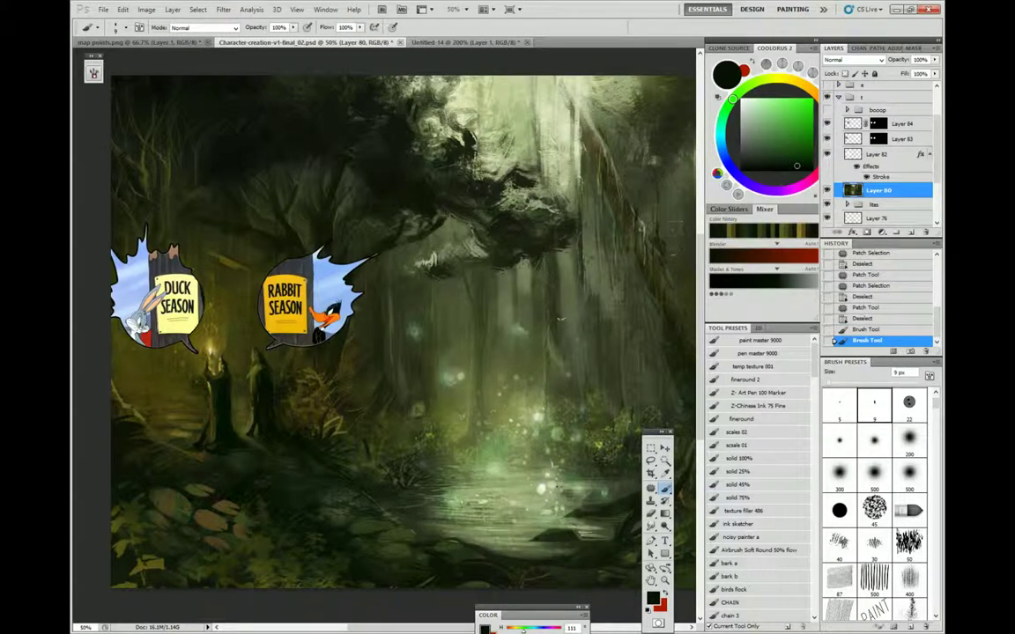
{"action": "left_click_drag", "start_coordinate": [371, 512], "coordinate": [365, 503]}
{"action": "left_click_drag", "start_coordinate": [366, 502], "coordinate": [371, 511]}
{"action": "left_click_drag", "start_coordinate": [370, 512], "coordinate": [368, 505]}
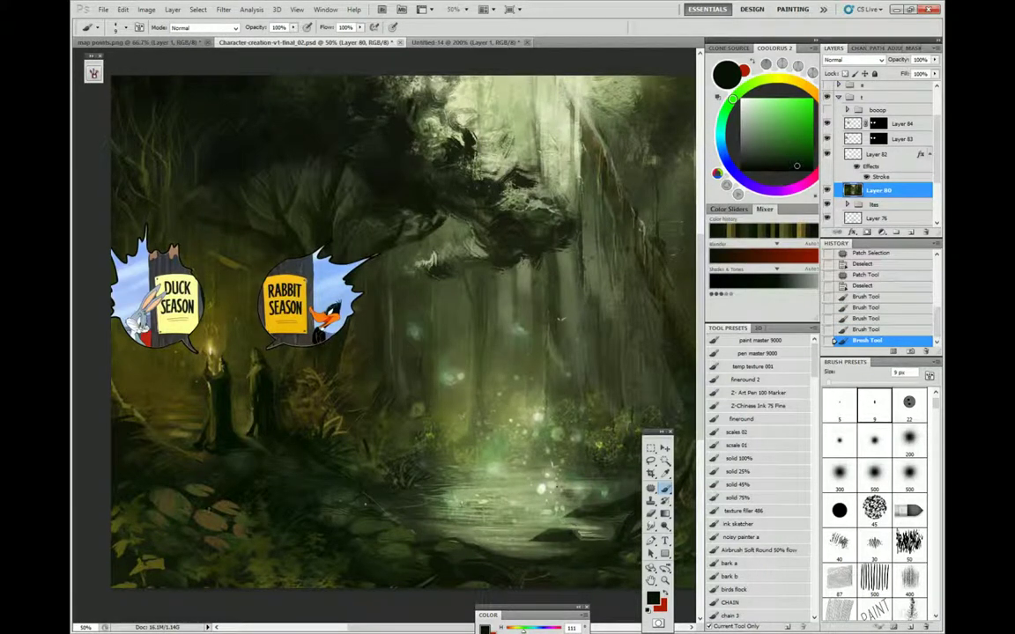
Paint warmer orange-brown accents on the broad leaves in the lower-left foreground, starting from their sampled brown.
{"action": "left_click", "coordinate": [219, 525], "text": "alt"}
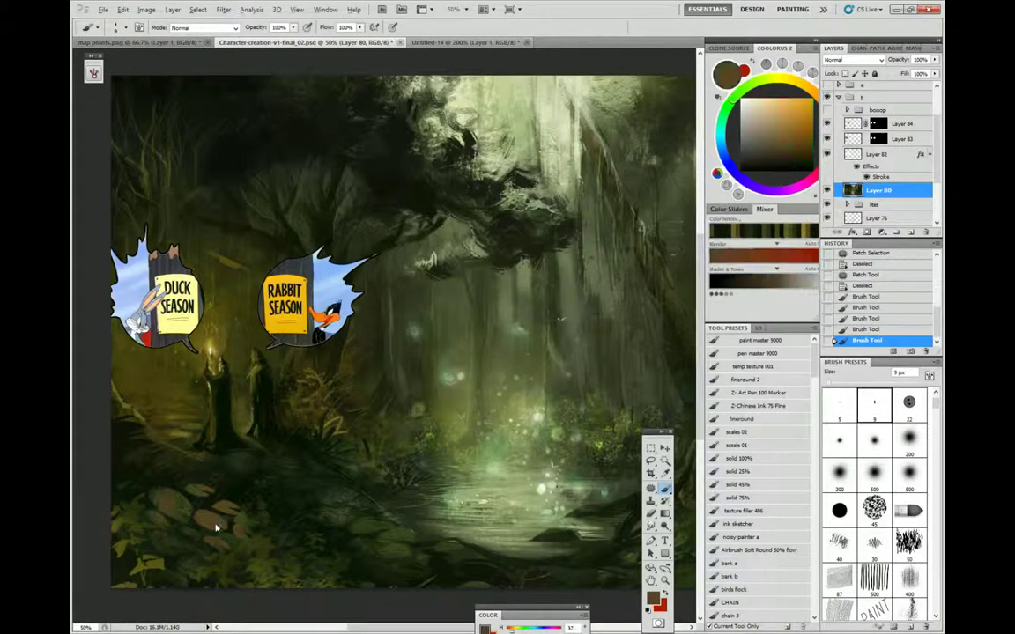
{"action": "left_click", "coordinate": [799, 138]}
{"action": "left_click", "coordinate": [812, 91]}
{"action": "left_click_drag", "start_coordinate": [212, 516], "coordinate": [217, 524]}
{"action": "left_click_drag", "start_coordinate": [174, 471], "coordinate": [210, 516]}
Tone down the brown foreground leaves with sampled dark green, using the textured 93 brush preset enlarged to 99 px.
{"action": "left_click", "coordinate": [199, 509], "text": "alt"}
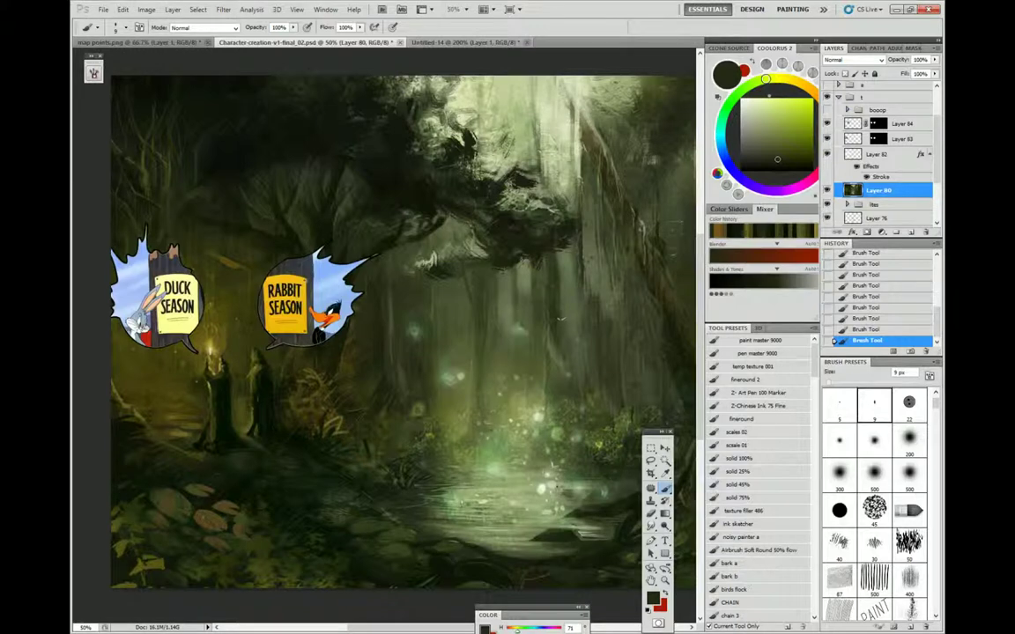
{"action": "right_click", "coordinate": [252, 499]}
{"action": "key", "text": "Return"}
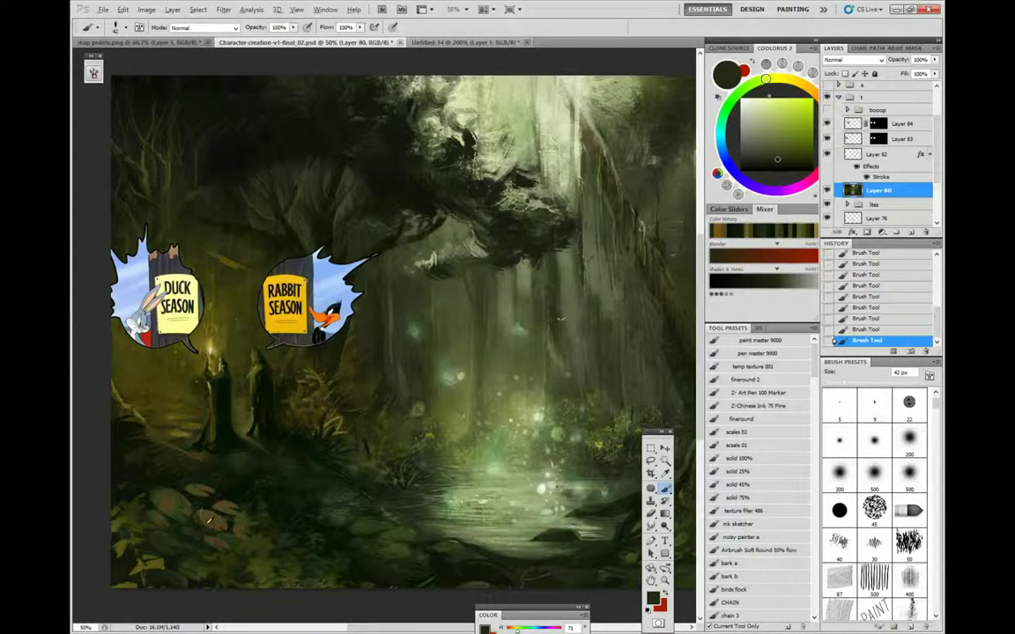
{"action": "left_click", "coordinate": [185, 472], "text": "alt"}
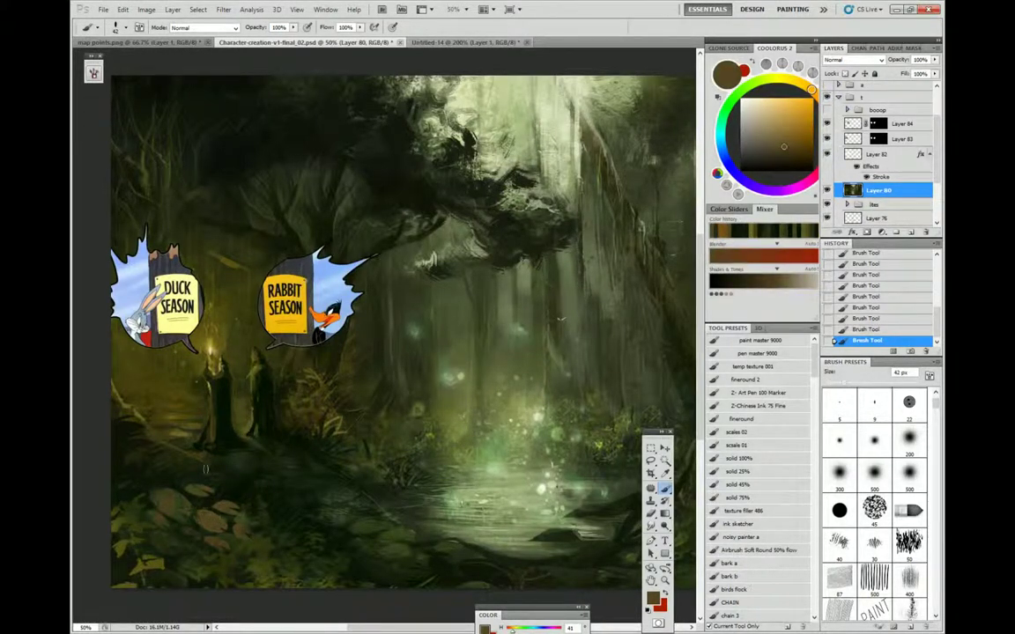
{"action": "right_click", "coordinate": [225, 456]}
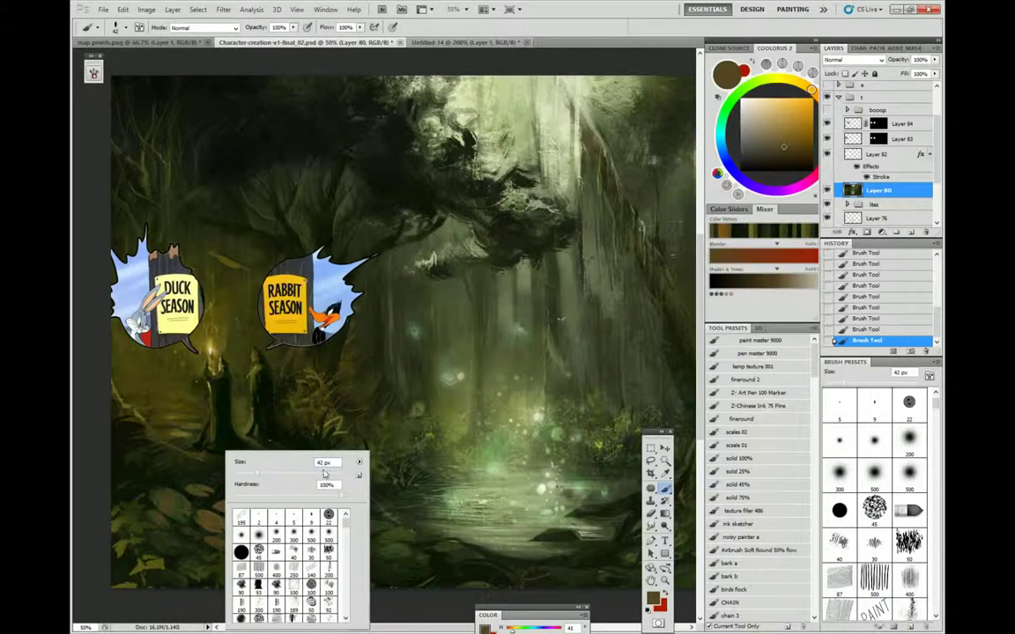
{"action": "left_click", "coordinate": [258, 587]}
{"action": "left_click", "coordinate": [246, 474]}
{"action": "left_click", "coordinate": [211, 499], "text": "alt"}
{"action": "right_click", "coordinate": [233, 493]}
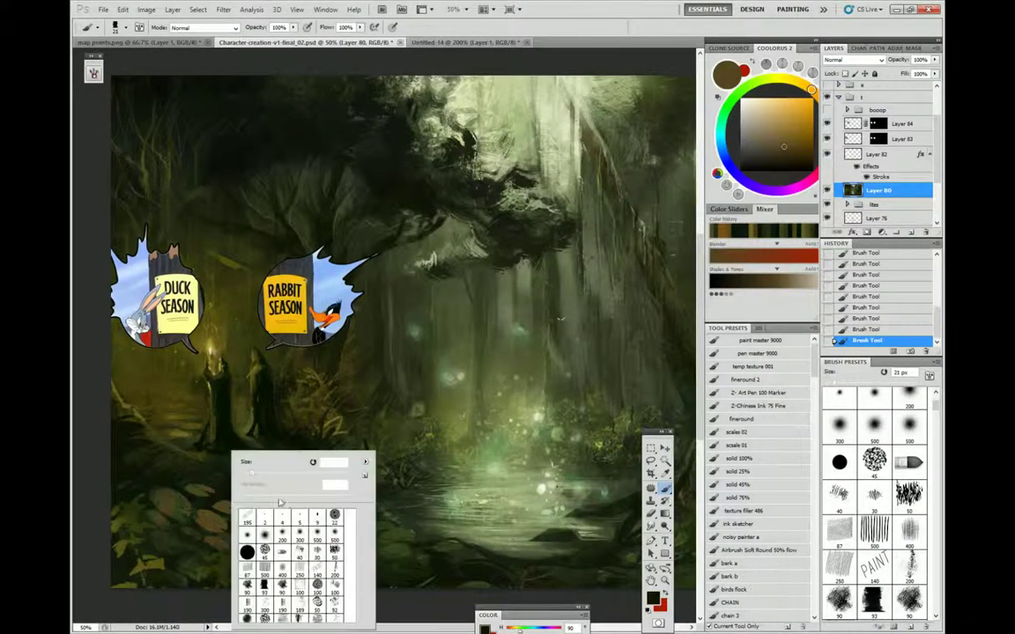
{"action": "left_click", "coordinate": [295, 474]}
{"action": "left_click", "coordinate": [199, 516]}
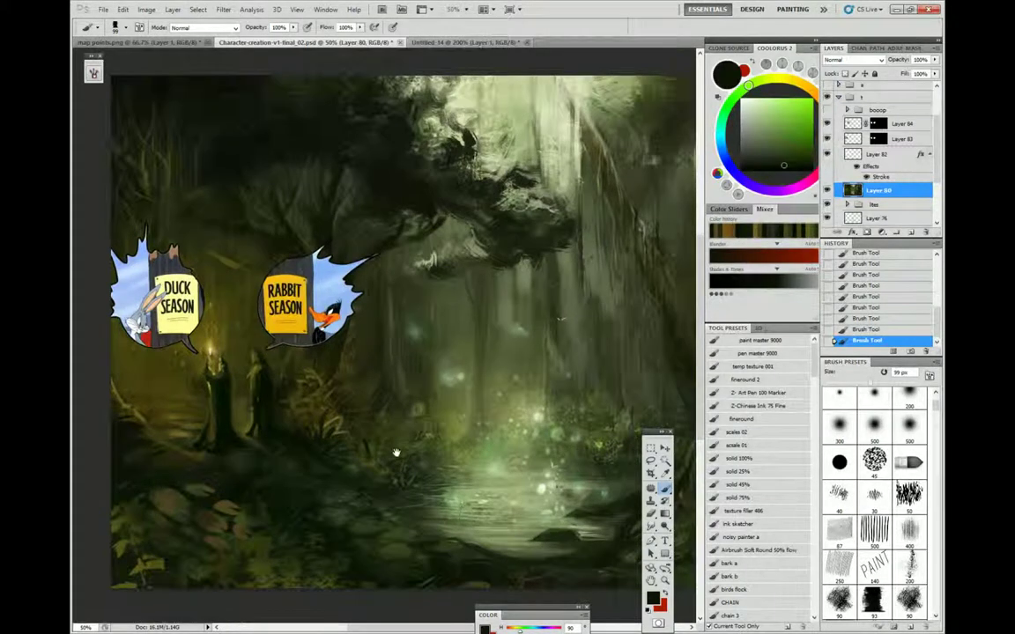
Check the forest background beneath the interface group by showing the group and hiding it again.
{"action": "left_click_drag", "start_coordinate": [397, 453], "coordinate": [394, 423]}
{"action": "mouse_move", "coordinate": [572, 403]}
{"action": "left_mouse_down"}
{"action": "mouse_move", "coordinate": [502, 426]}
{"action": "mouse_move", "coordinate": [522, 443]}
{"action": "left_mouse_up"}
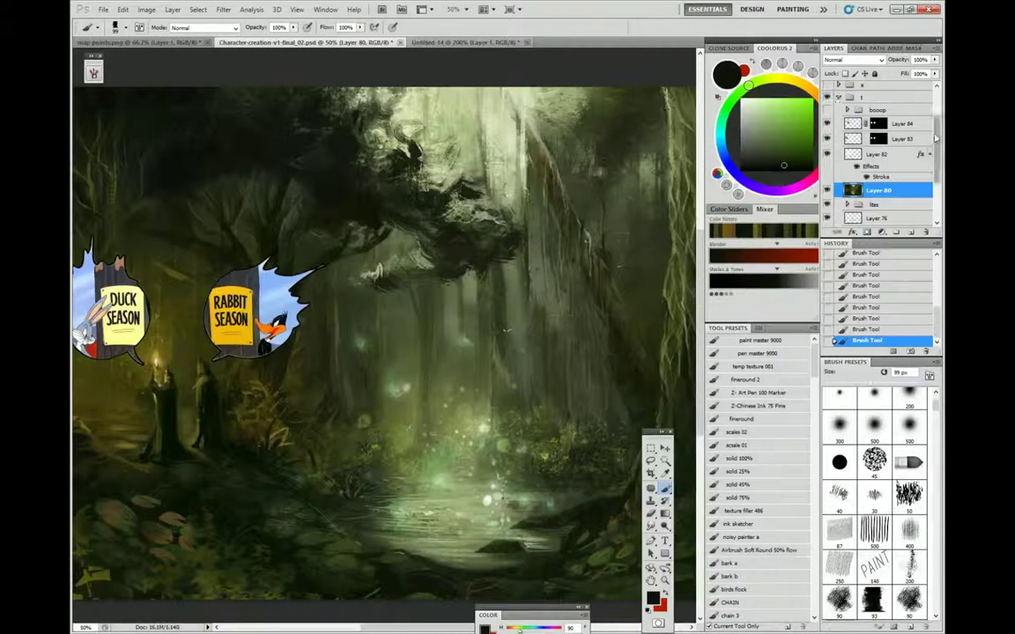
{"action": "scroll", "coordinate": [843, 132], "scroll_direction": "up", "scroll_amount": 3}
{"action": "left_click", "coordinate": [826, 100]}
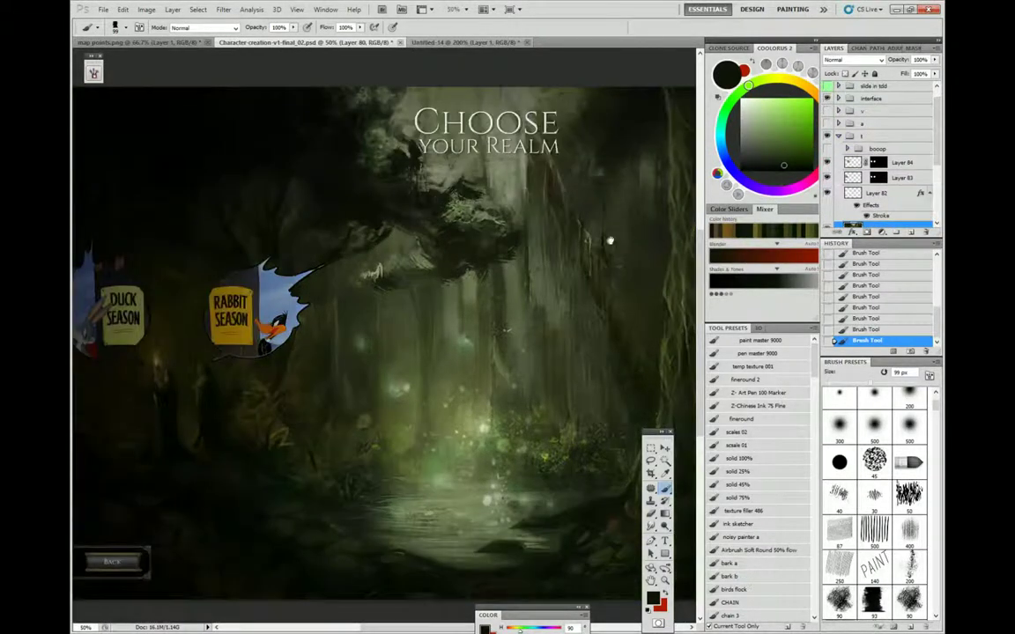
{"action": "mouse_move", "coordinate": [609, 240]}
{"action": "left_mouse_down"}
{"action": "mouse_move", "coordinate": [534, 277]}
{"action": "mouse_move", "coordinate": [538, 266]}
{"action": "left_mouse_up"}
{"action": "left_click", "coordinate": [826, 99]}
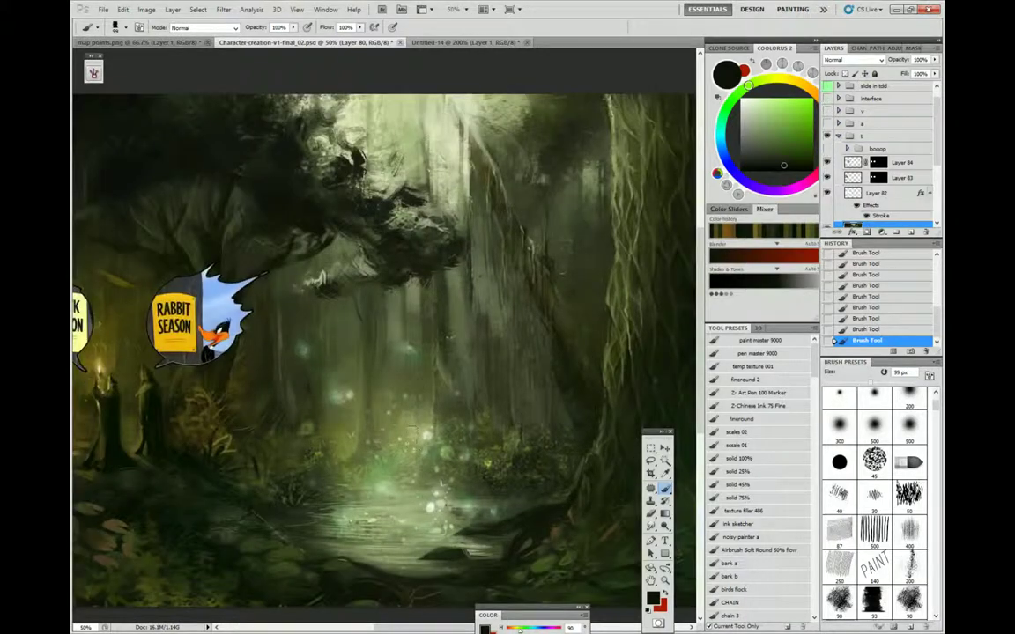
Paint thin trunks and branches among the misty background trees with a 15 px brush and muted greens sampled nearby.
{"action": "right_click", "coordinate": [423, 427]}
{"action": "left_click", "coordinate": [438, 457]}
{"action": "key", "text": "Return"}
{"action": "left_click", "coordinate": [329, 291], "text": "alt"}
{"action": "mouse_move", "coordinate": [464, 296]}
{"action": "left_mouse_down"}
{"action": "mouse_move", "coordinate": [564, 293]}
{"action": "mouse_move", "coordinate": [546, 282]}
{"action": "left_mouse_up"}
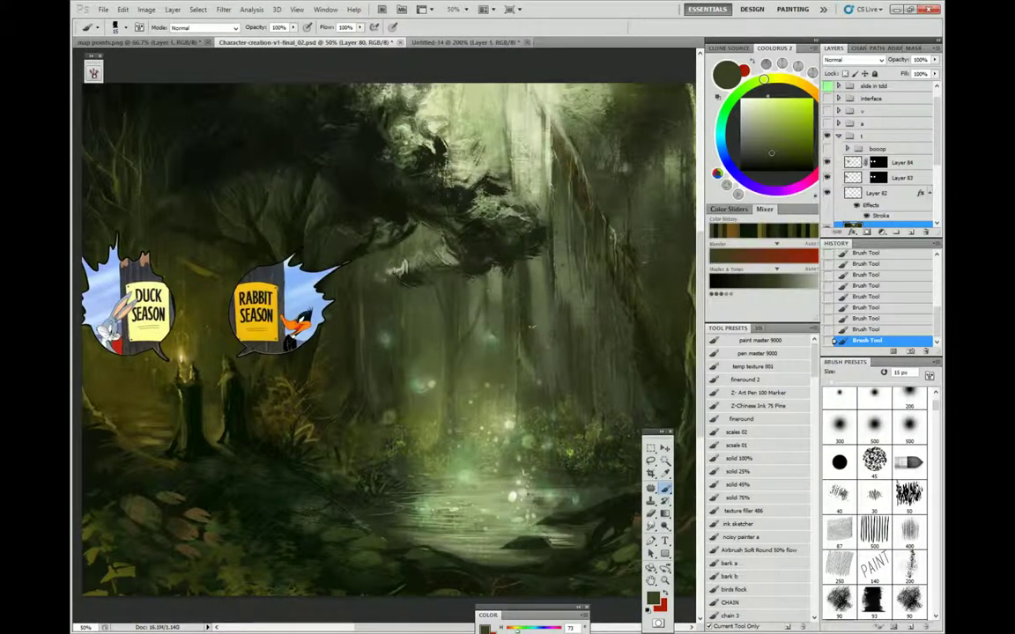
{"action": "left_click", "coordinate": [396, 370], "text": "alt"}
{"action": "left_click", "coordinate": [447, 396], "text": "alt"}
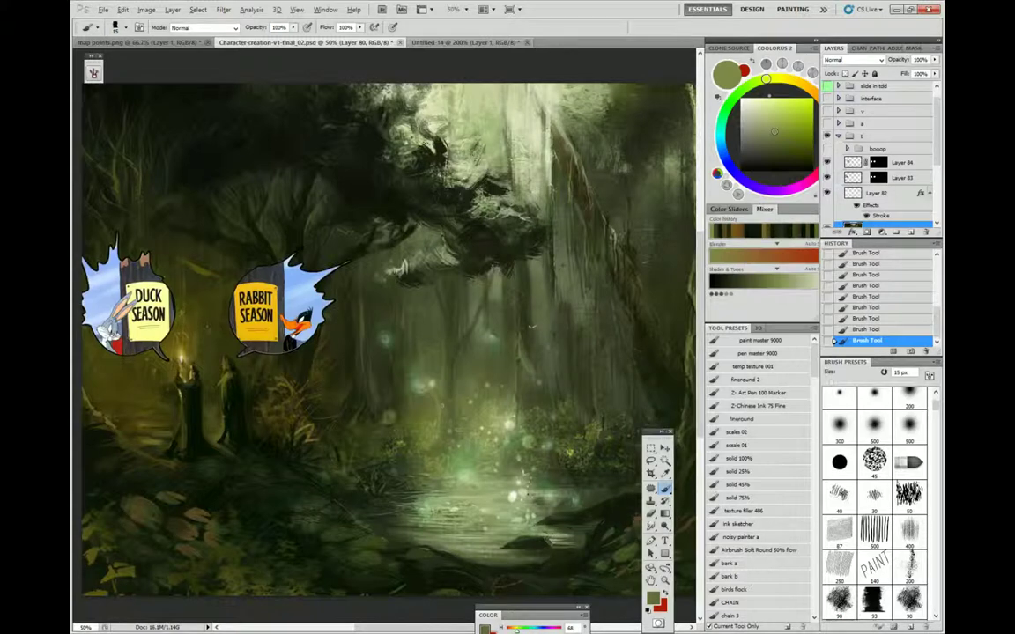
{"action": "left_click", "coordinate": [400, 355], "text": "alt"}
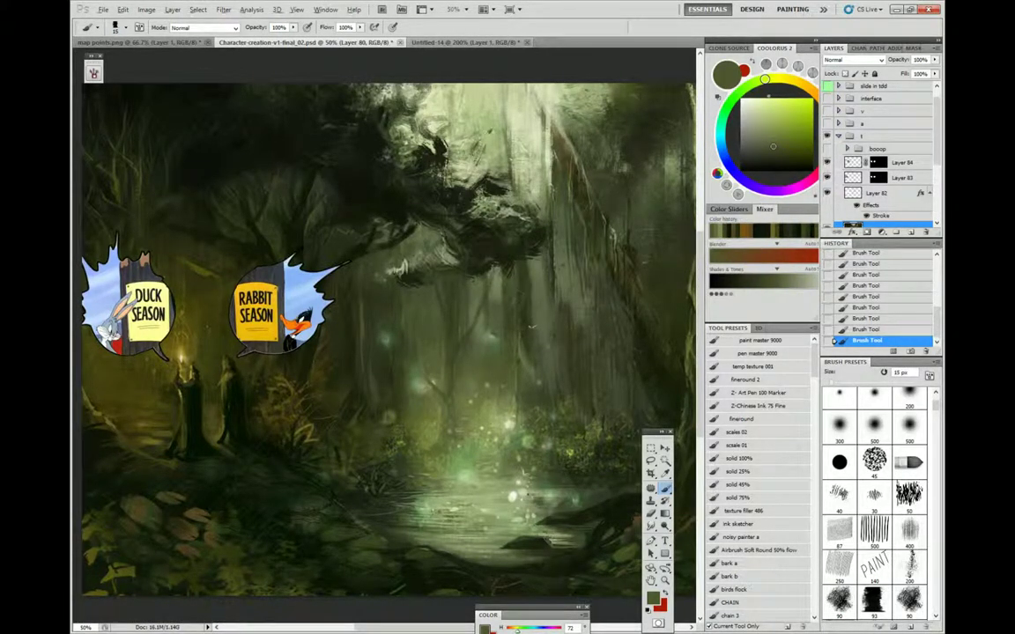
Paint light and dark foliage strokes in the sunlit tree canopy with greens sampled from it, enlarging the brush to 45 px.
{"action": "left_click", "coordinate": [419, 170], "text": "alt"}
{"action": "left_click", "coordinate": [406, 100], "text": "alt"}
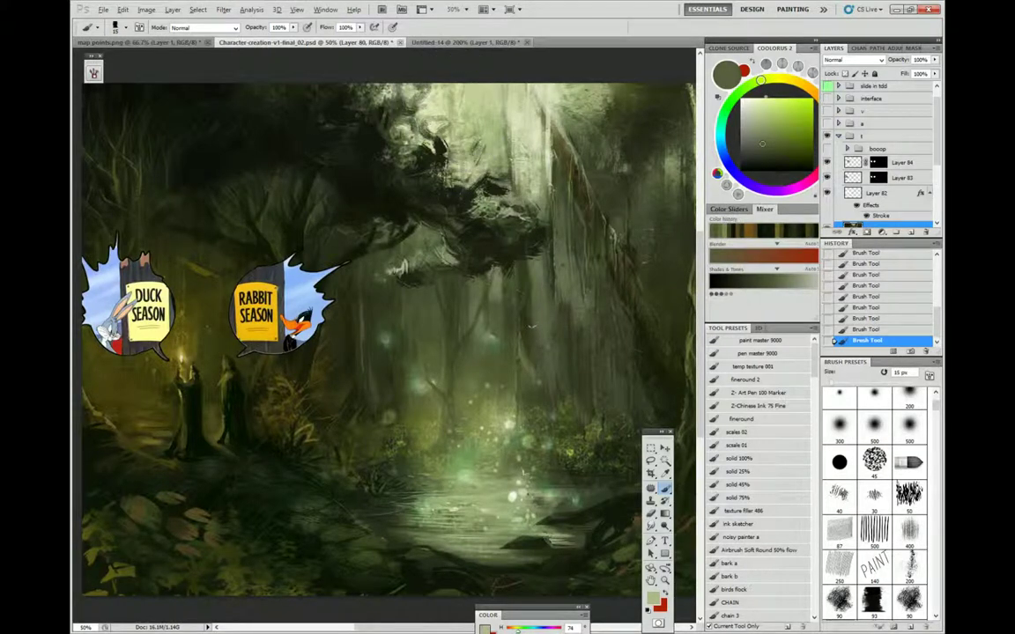
{"action": "left_click", "coordinate": [422, 176], "text": "alt"}
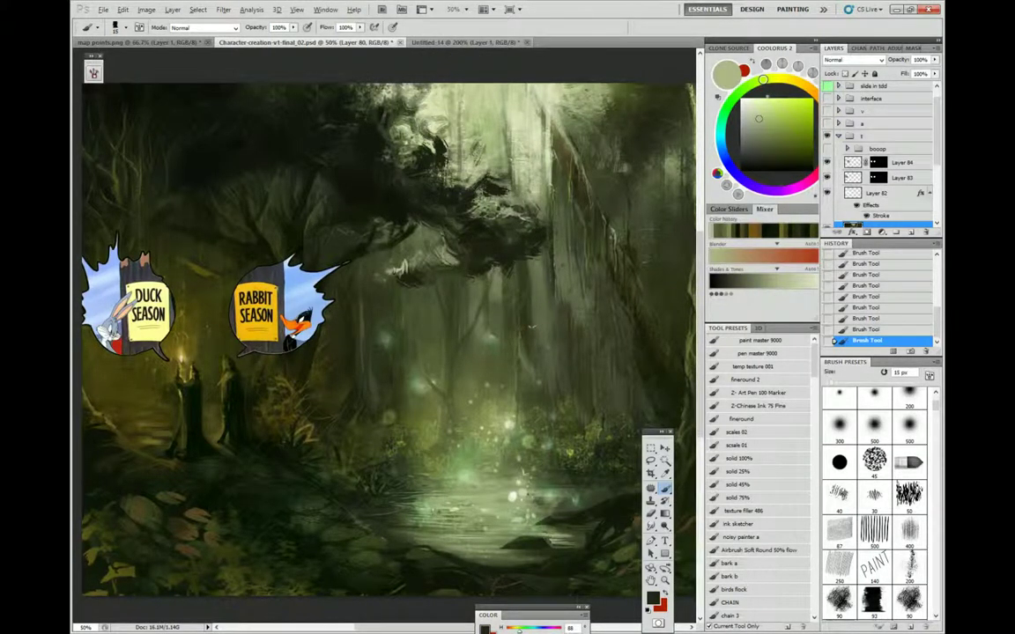
{"action": "left_click", "coordinate": [429, 127], "text": "alt"}
{"action": "right_click", "coordinate": [484, 161]}
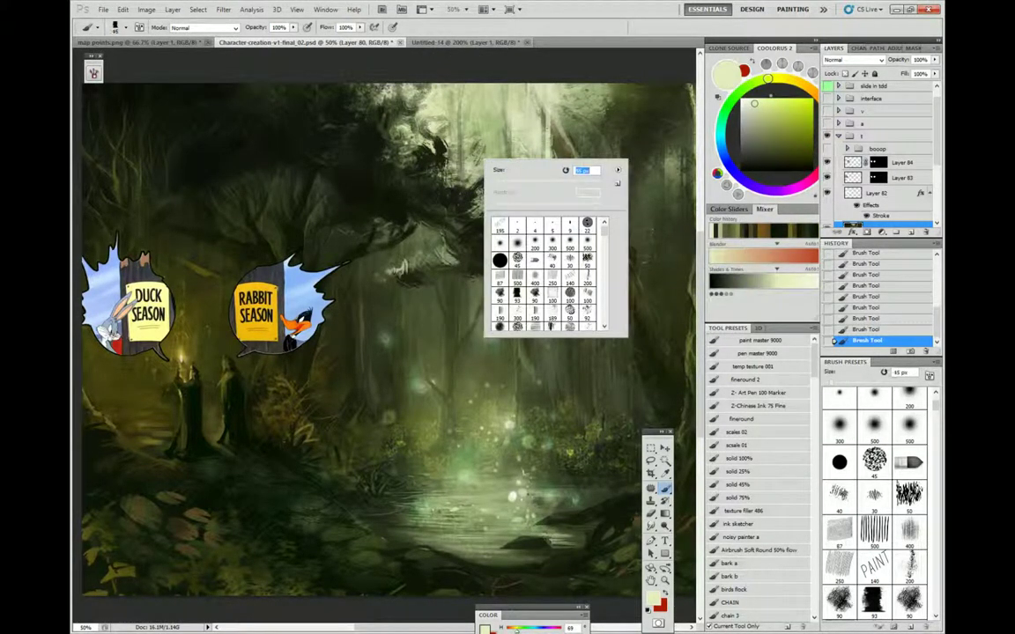
{"action": "mouse_move", "coordinate": [460, 173]}
{"action": "left_mouse_down"}
{"action": "mouse_move", "coordinate": [468, 166]}
{"action": "mouse_move", "coordinate": [458, 139]}
{"action": "left_mouse_up"}
{"action": "left_click", "coordinate": [414, 163], "text": "alt"}
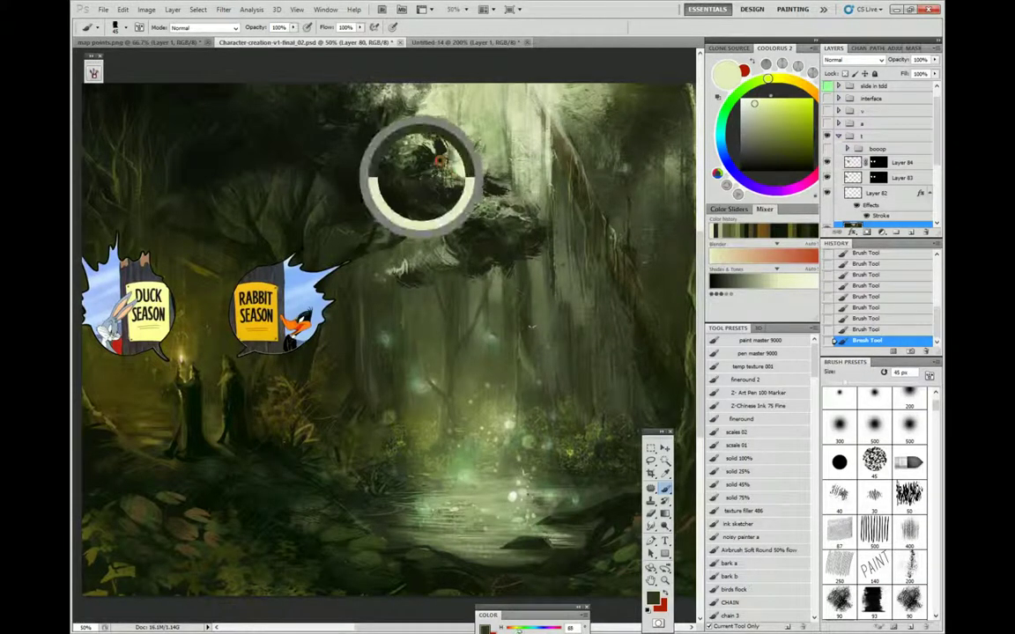
{"action": "left_click", "coordinate": [417, 151], "text": "alt"}
{"action": "left_click", "coordinate": [444, 149], "text": "alt"}
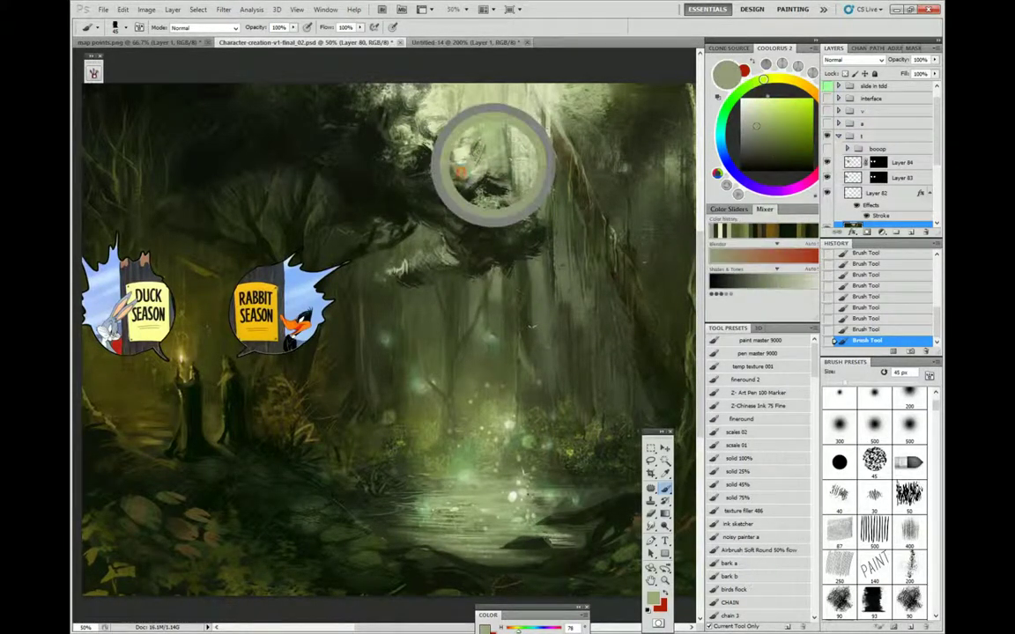
{"action": "left_click", "coordinate": [415, 180], "text": "alt"}
{"action": "mouse_move", "coordinate": [409, 169]}
{"action": "left_mouse_down"}
{"action": "mouse_move", "coordinate": [427, 162]}
{"action": "mouse_move", "coordinate": [400, 152]}
{"action": "left_mouse_up"}
Choose the 90 px leaf brush preset and paint dark leaf clusters along the edge of the sunlit canopy.
{"action": "left_click_drag", "start_coordinate": [936, 407], "coordinate": [937, 545]}
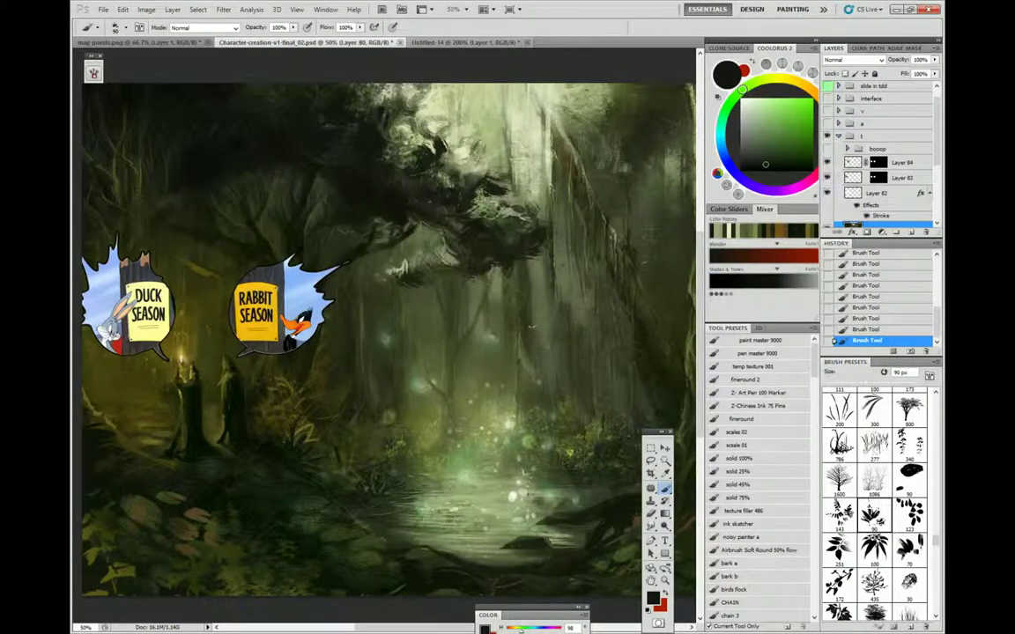
{"action": "left_click_drag", "start_coordinate": [405, 149], "coordinate": [411, 135]}
{"action": "mouse_move", "coordinate": [451, 174]}
{"action": "left_mouse_down"}
{"action": "mouse_move", "coordinate": [465, 190]}
{"action": "mouse_move", "coordinate": [487, 178]}
{"action": "left_mouse_up"}
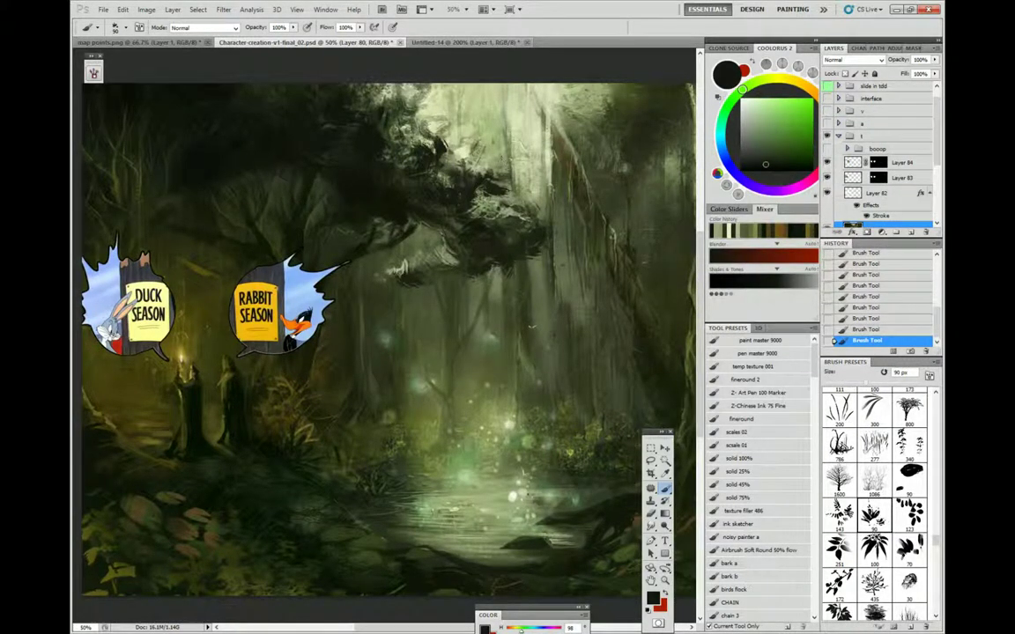
Paint pale and near-white leaves into the canopy's bright area, and dark teal ones into its shadows.
{"action": "left_click", "coordinate": [463, 149], "text": "alt"}
{"action": "left_click_drag", "start_coordinate": [442, 139], "coordinate": [451, 134]}
{"action": "left_click", "coordinate": [452, 133], "text": "alt"}
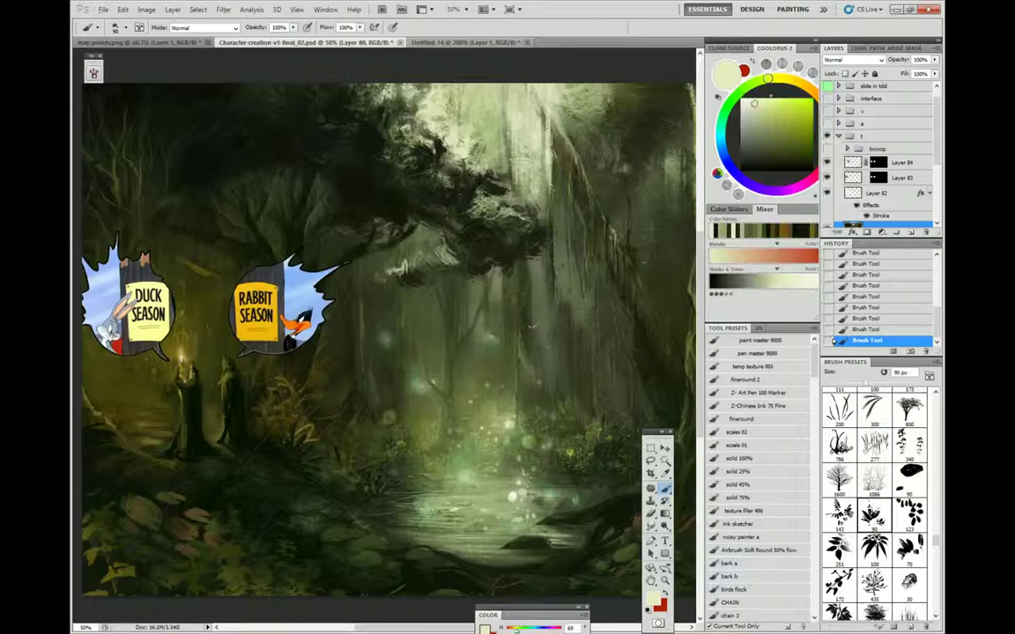
{"action": "left_click", "coordinate": [748, 99]}
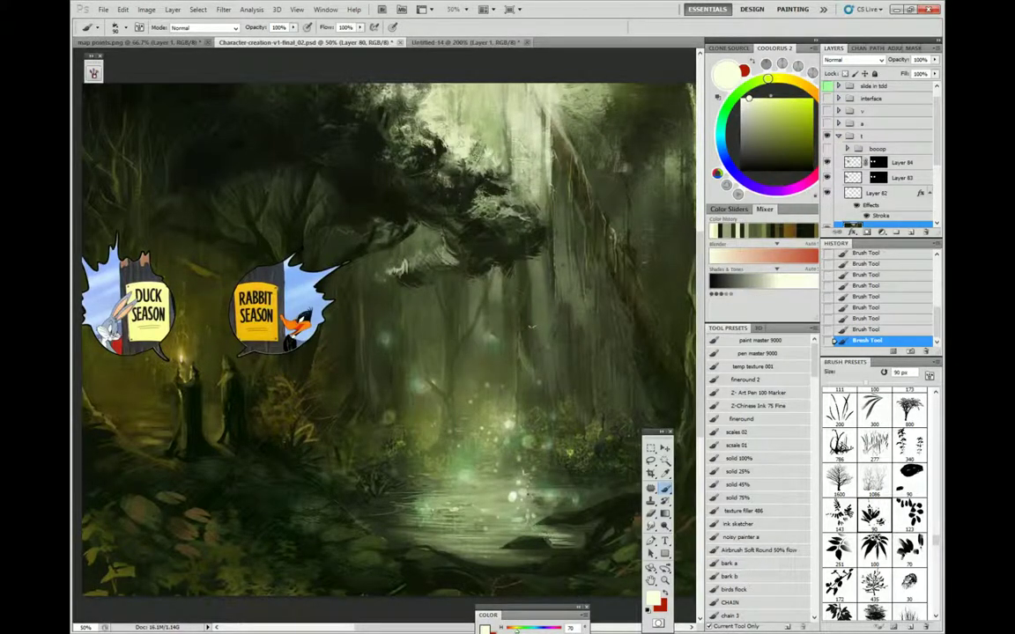
{"action": "left_click_drag", "start_coordinate": [430, 156], "coordinate": [494, 171]}
{"action": "left_click", "coordinate": [461, 178], "text": "alt"}
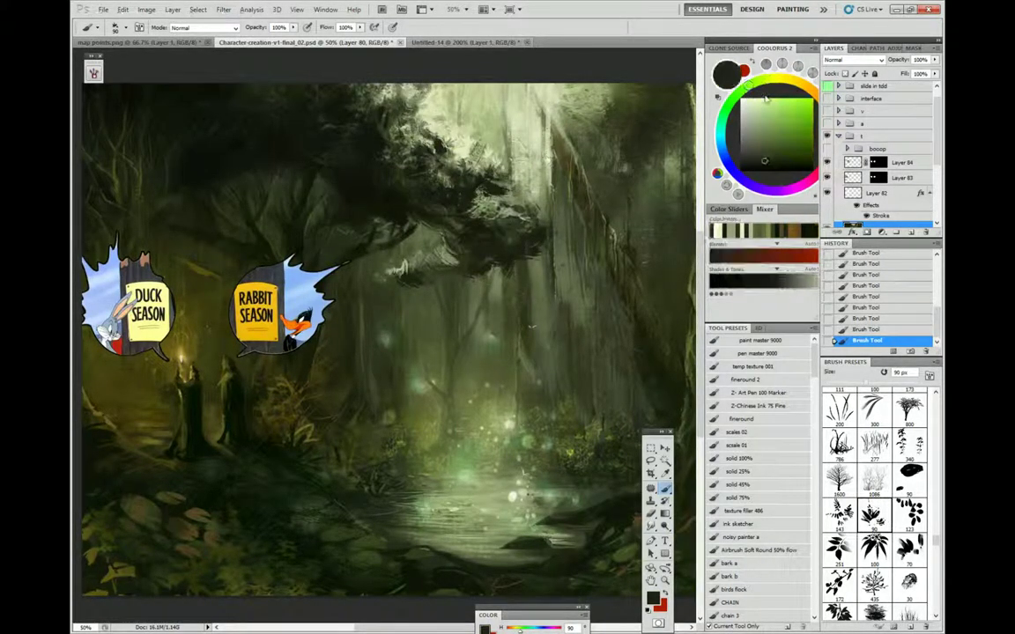
{"action": "left_click", "coordinate": [722, 127]}
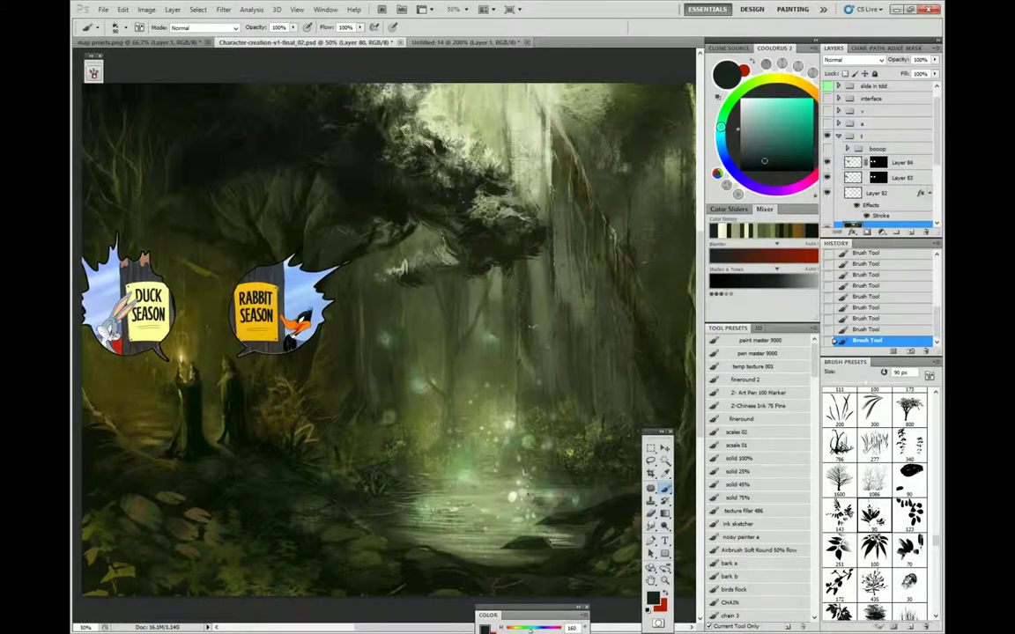
Enlarge the leaf brush to 308 px and stamp sampled olive green foliage into the dark trees at the upper left of the painting.
{"action": "left_click", "coordinate": [187, 303], "text": "alt"}
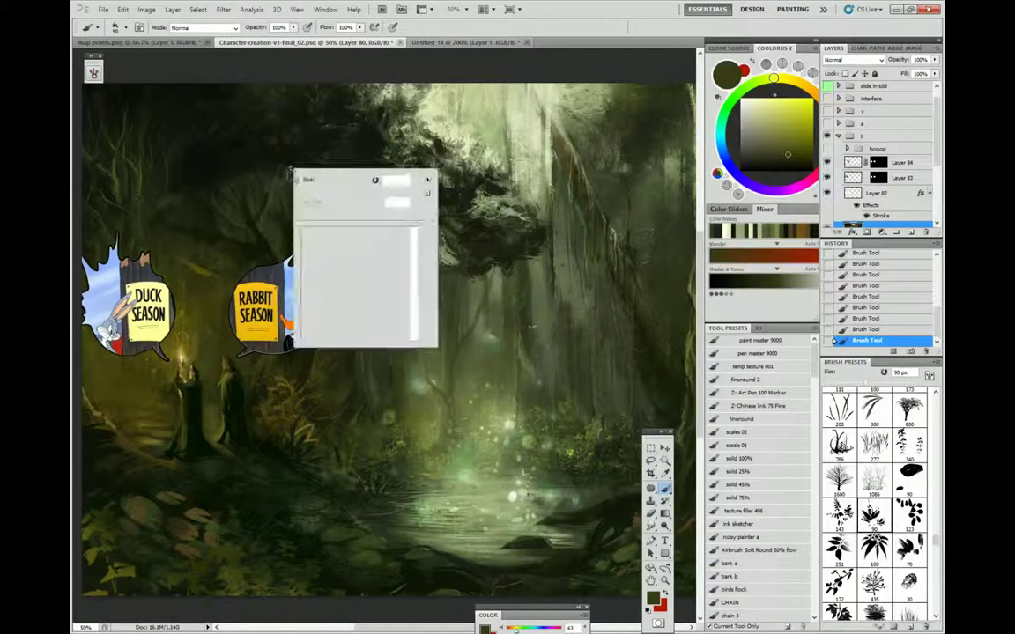
{"action": "right_click", "coordinate": [299, 175]}
{"action": "left_click", "coordinate": [391, 191]}
{"action": "left_click", "coordinate": [208, 148]}
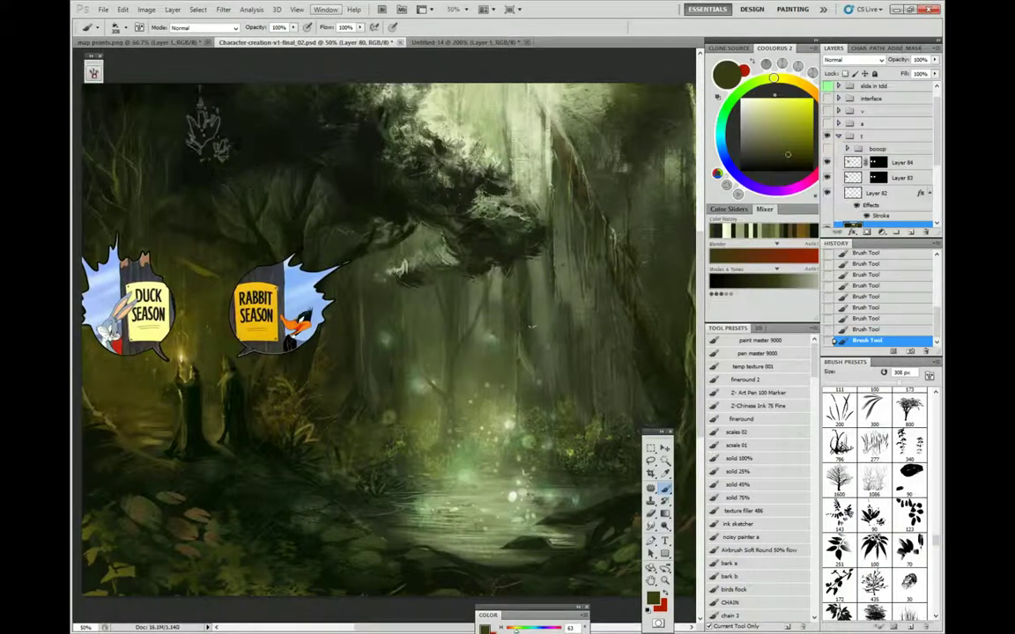
Paint dark green and golden-brown leaves on the bush beside the cloaked figures with the leaf brush at 97 px.
{"action": "right_click", "coordinate": [352, 303]}
{"action": "left_click", "coordinate": [412, 334]}
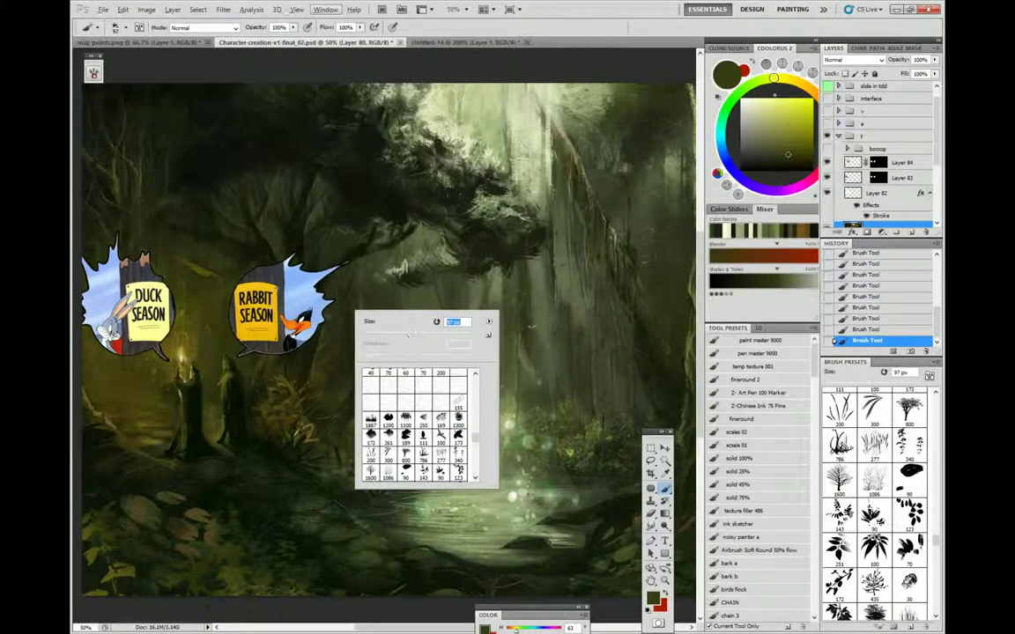
{"action": "left_click", "coordinate": [294, 443], "text": "alt"}
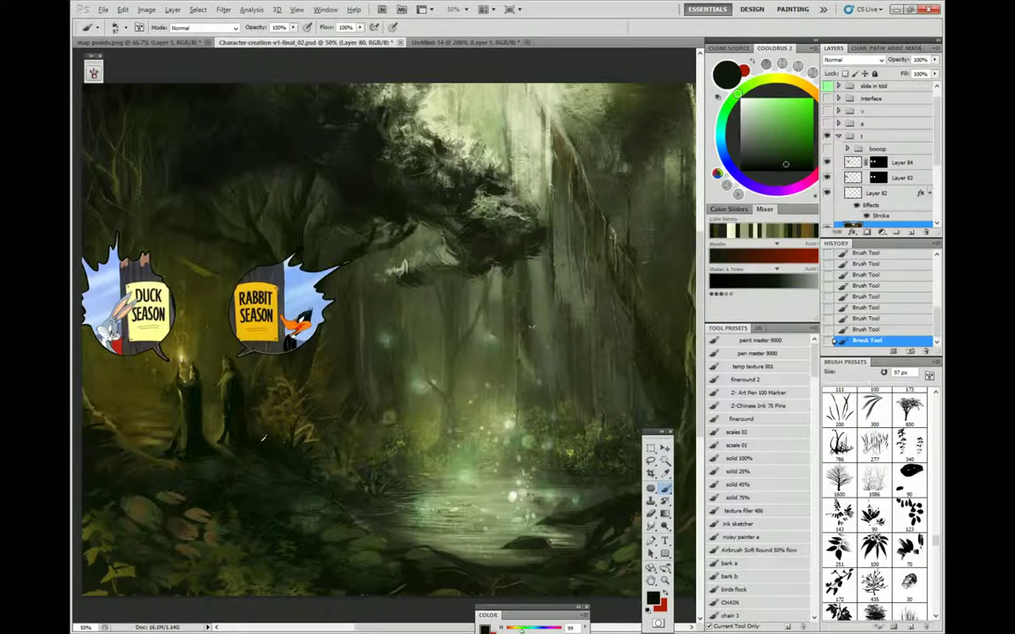
{"action": "left_click", "coordinate": [254, 381], "text": "alt"}
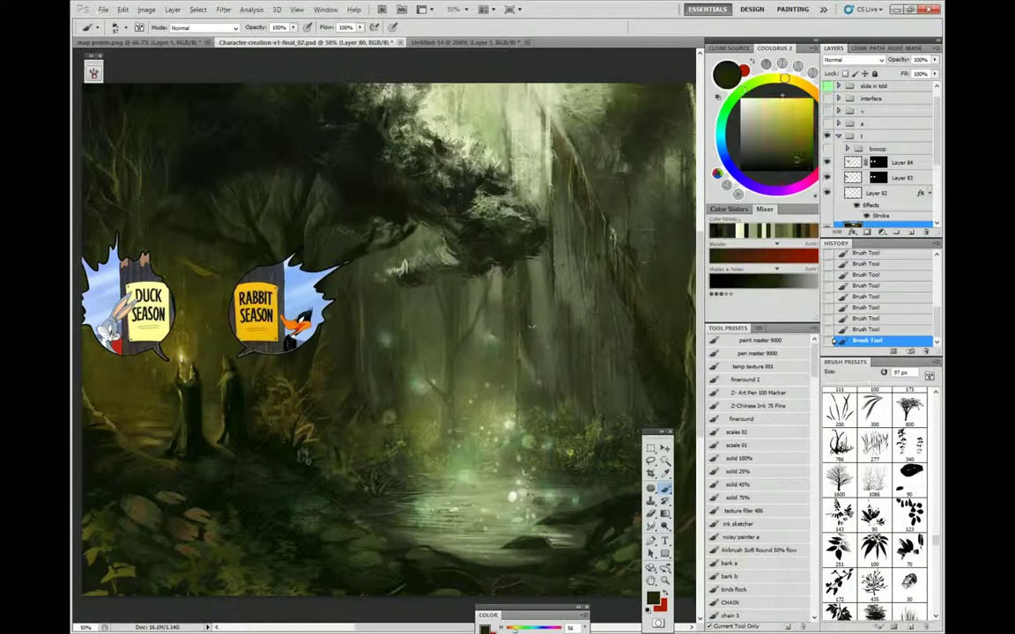
{"action": "left_click", "coordinate": [274, 385], "text": "alt"}
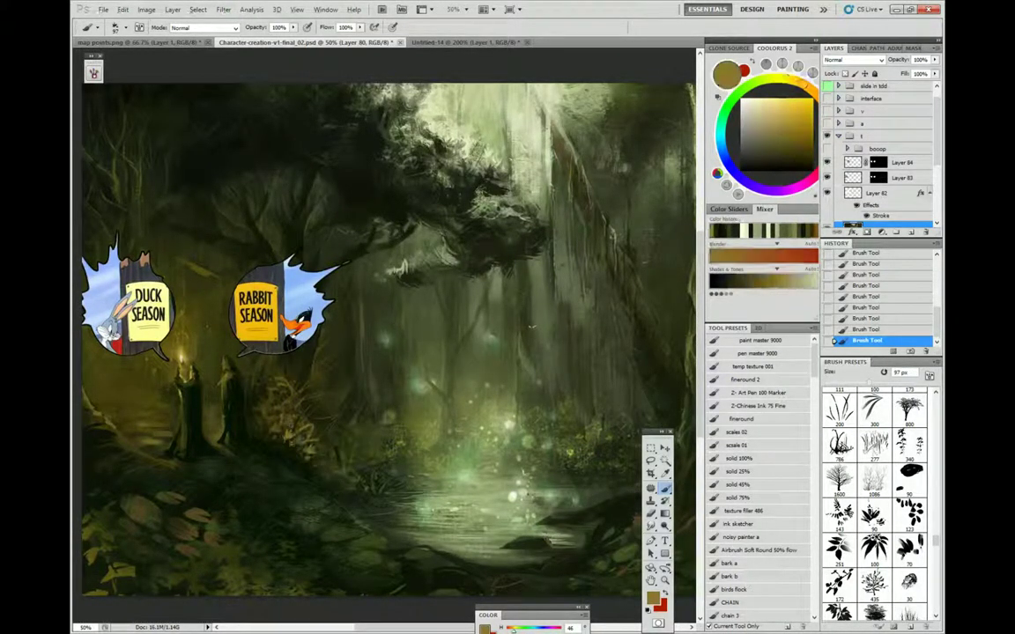
{"action": "left_click_drag", "start_coordinate": [261, 380], "coordinate": [251, 363]}
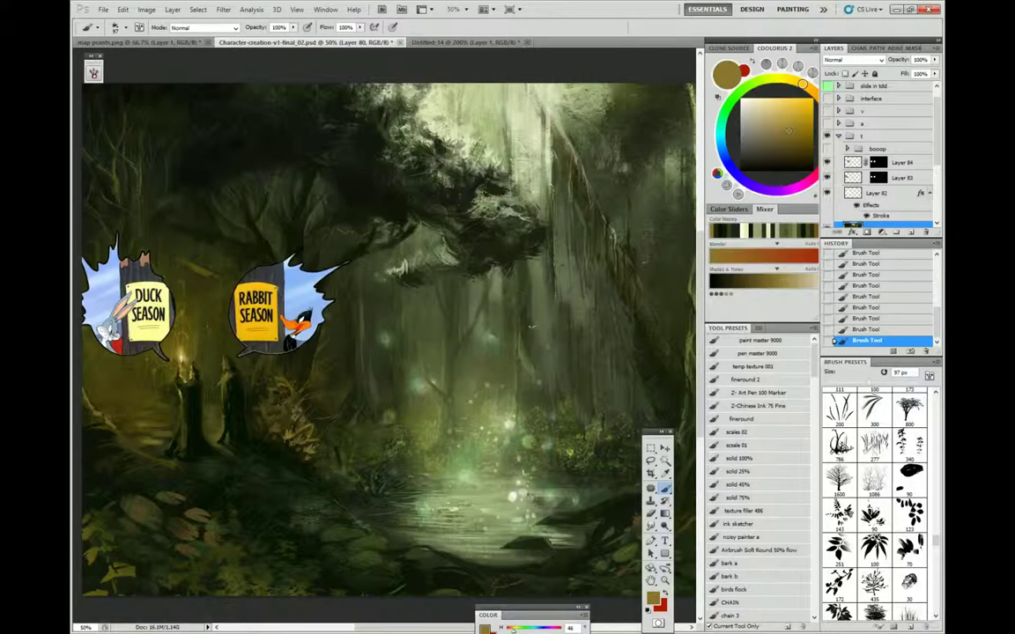
{"action": "left_click", "coordinate": [285, 446], "text": "alt"}
{"action": "mouse_move", "coordinate": [295, 451]}
{"action": "left_mouse_down"}
{"action": "mouse_move", "coordinate": [274, 409]}
{"action": "mouse_move", "coordinate": [292, 436]}
{"action": "left_mouse_up"}
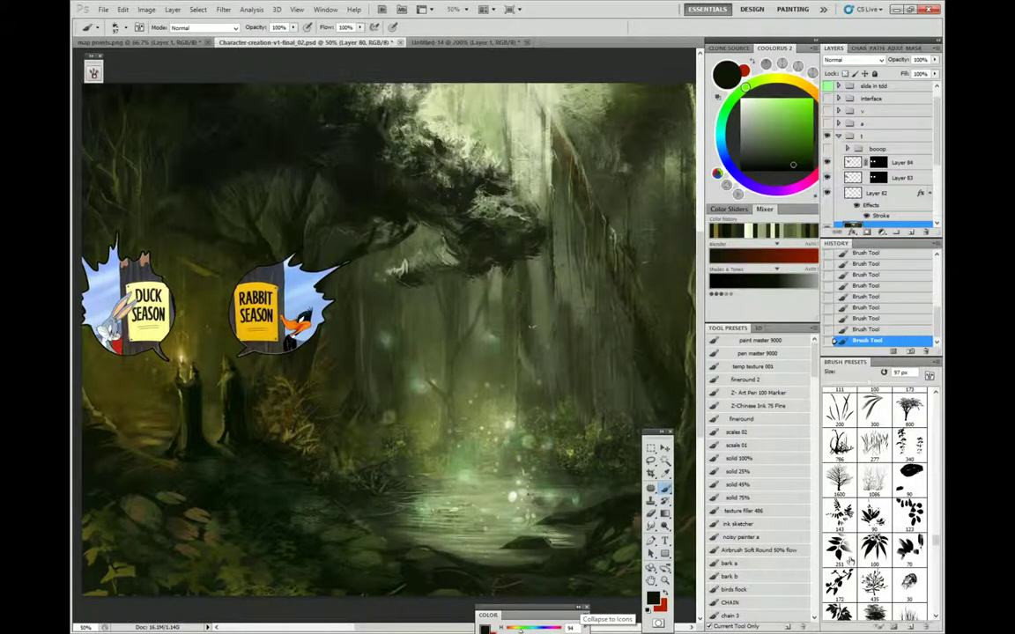
Choose the 172 px leafy branch brush preset and paint sampled dark green leaves into the trees at the upper left of the painting.
{"action": "scroll", "coordinate": [937, 544], "scroll_direction": "down", "scroll_amount": 3}
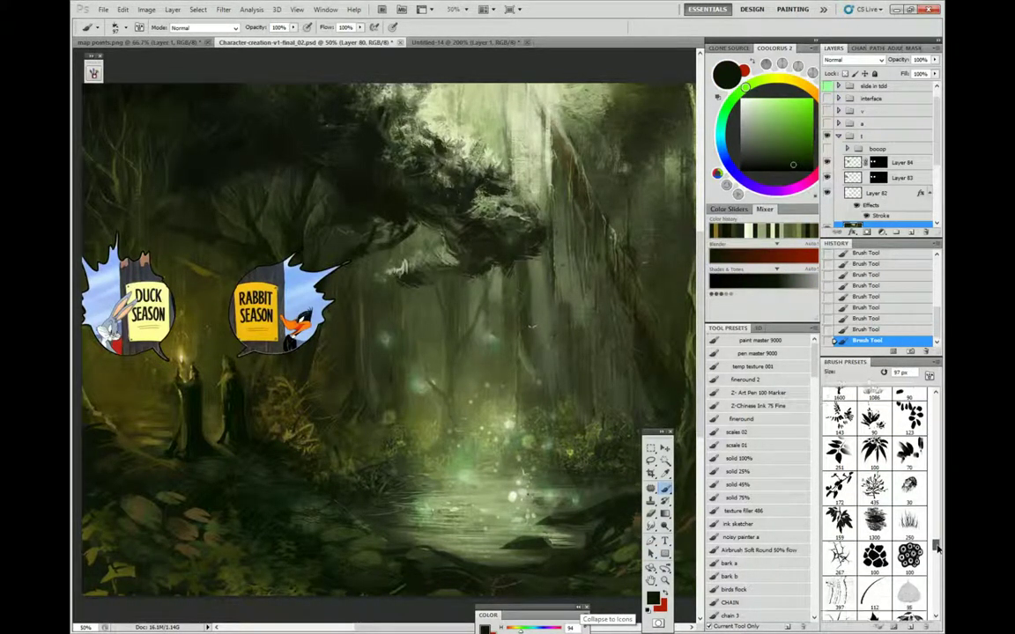
{"action": "left_click", "coordinate": [838, 461]}
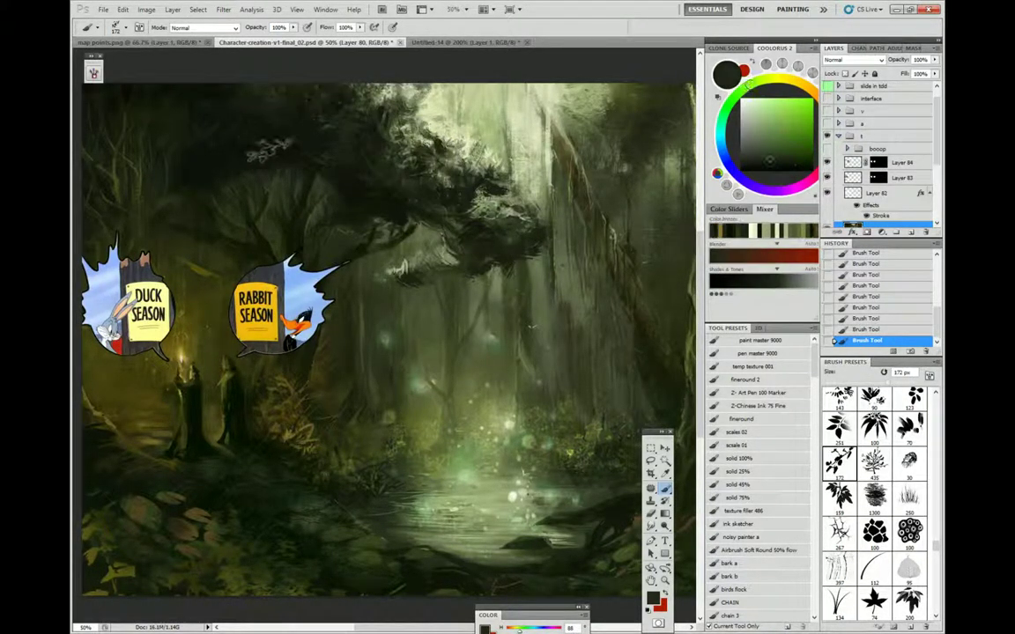
{"action": "left_click", "coordinate": [343, 182], "text": "alt"}
{"action": "left_click", "coordinate": [180, 111], "text": "alt"}
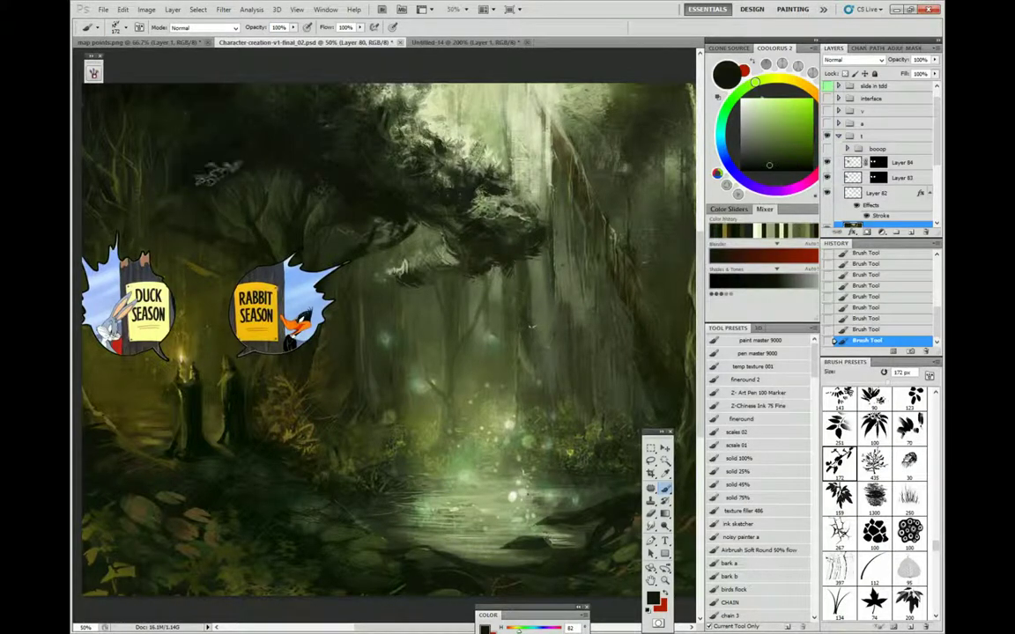
{"action": "mouse_move", "coordinate": [196, 157]}
{"action": "left_mouse_down"}
{"action": "mouse_move", "coordinate": [146, 194]}
{"action": "mouse_move", "coordinate": [195, 187]}
{"action": "mouse_move", "coordinate": [205, 231]}
{"action": "left_mouse_up"}
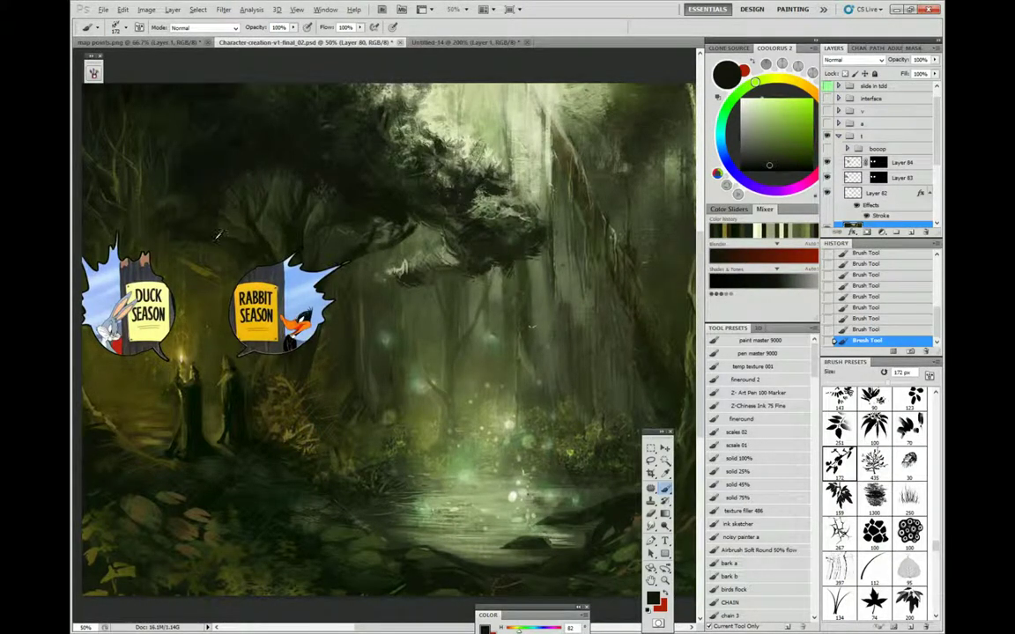
Paint olive and dark leaves with sampled colours above the golden glow between the two season signs.
{"action": "left_click", "coordinate": [194, 216], "text": "alt"}
{"action": "left_click", "coordinate": [195, 271], "text": "alt"}
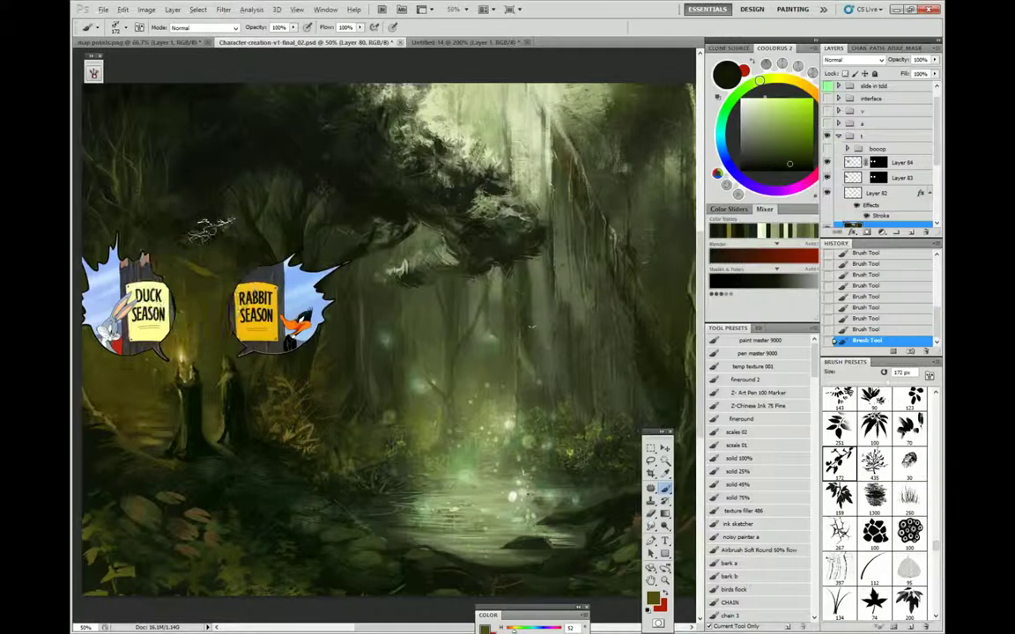
{"action": "left_click", "coordinate": [196, 196], "text": "alt"}
{"action": "left_click", "coordinate": [218, 234], "text": "alt"}
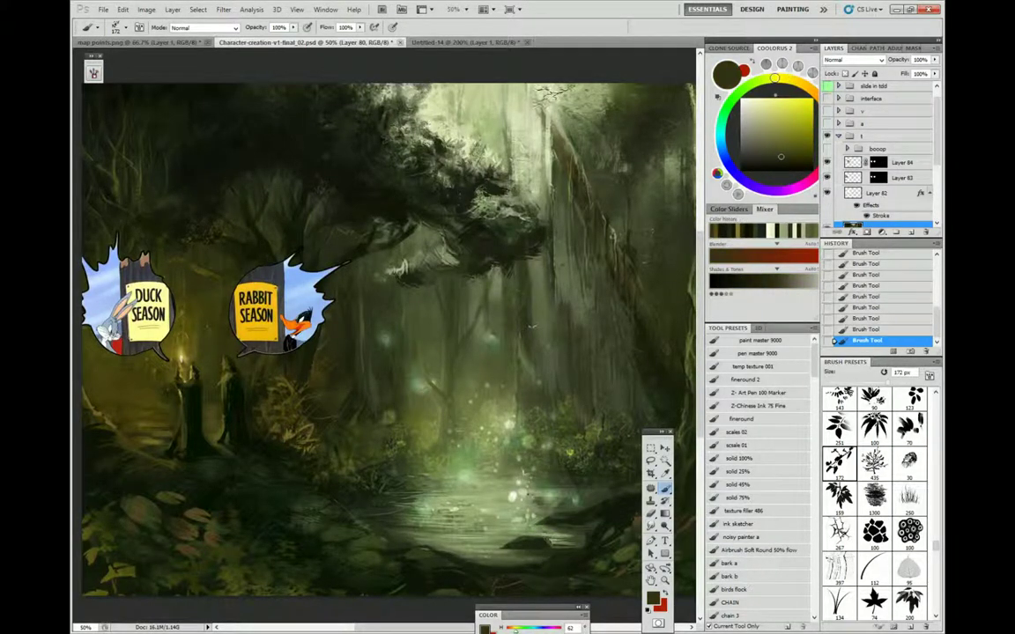
Paint pale sampled leaves onto the lower hanging branch of the large canopy.
{"action": "left_click", "coordinate": [446, 256], "text": "alt"}
{"action": "mouse_move", "coordinate": [428, 267]}
{"action": "left_mouse_down"}
{"action": "mouse_move", "coordinate": [406, 274]}
{"action": "mouse_move", "coordinate": [448, 246]}
{"action": "mouse_move", "coordinate": [441, 262]}
{"action": "mouse_move", "coordinate": [467, 225]}
{"action": "left_mouse_up"}
{"action": "left_click", "coordinate": [520, 119], "text": "alt"}
{"action": "left_click", "coordinate": [483, 250], "text": "alt"}
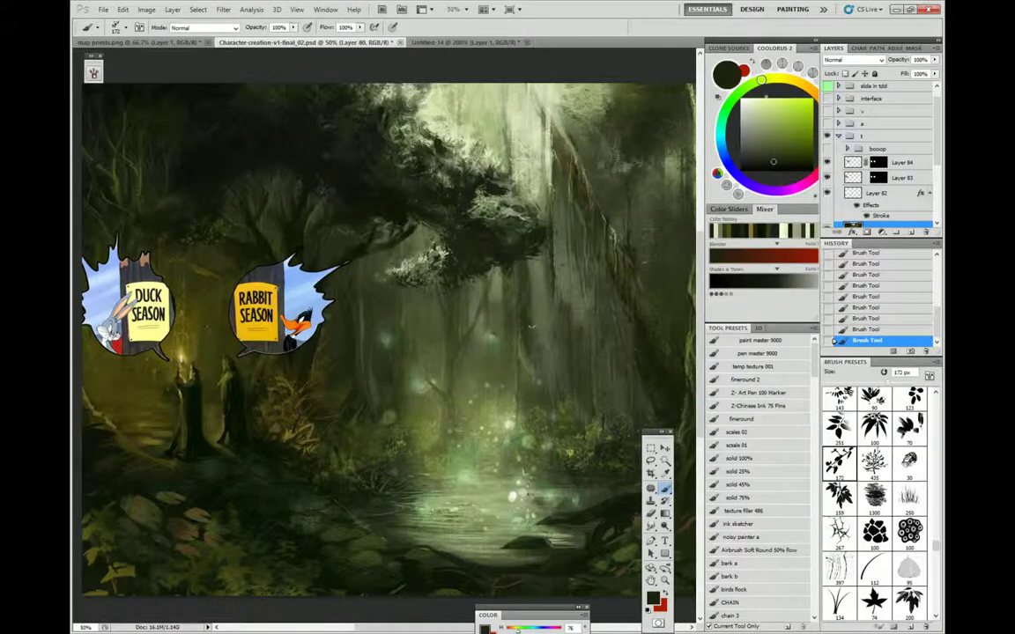
Add near-black leaf clusters to the main canopy and to the crown of the small tree above the Rabbit Season sign.
{"action": "left_click", "coordinate": [385, 196], "text": "alt"}
{"action": "left_click_drag", "start_coordinate": [394, 159], "coordinate": [434, 186]}
{"action": "left_click", "coordinate": [421, 189], "text": "alt"}
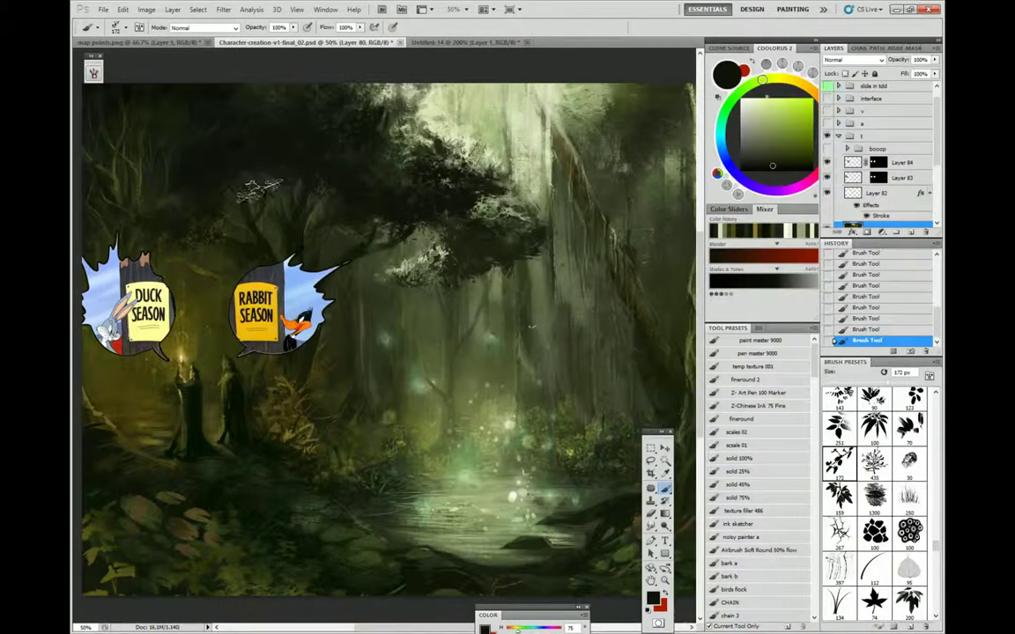
{"action": "left_click_drag", "start_coordinate": [262, 185], "coordinate": [265, 196]}
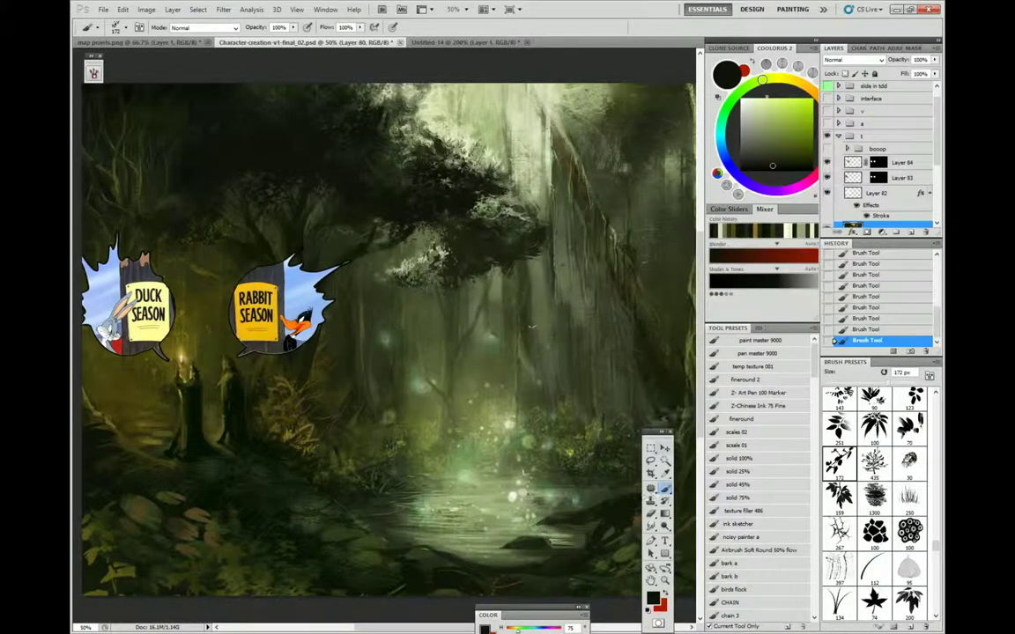
Paint sampled olive green leaves along the painting's upper edge beside the shaft of light.
{"action": "left_click_drag", "start_coordinate": [588, 248], "coordinate": [542, 262]}
{"action": "left_click", "coordinate": [582, 110], "text": "alt"}
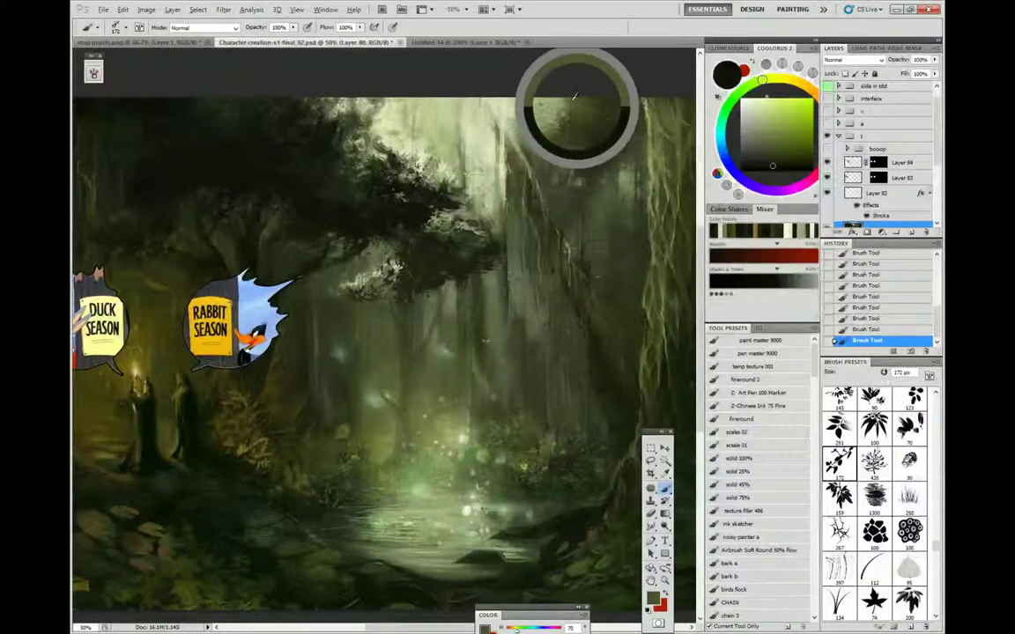
{"action": "left_click_drag", "start_coordinate": [563, 111], "coordinate": [503, 115]}
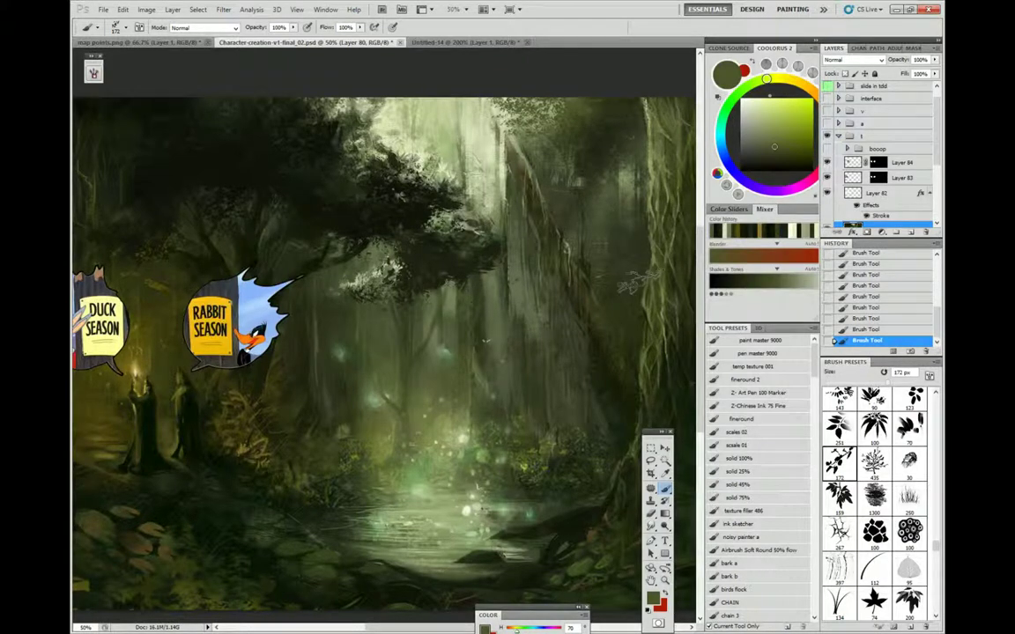
Try the 786 px plant brush and the 277 px grass brush in sampled olive green on the pond's bank.
{"action": "right_click", "coordinate": [445, 391]}
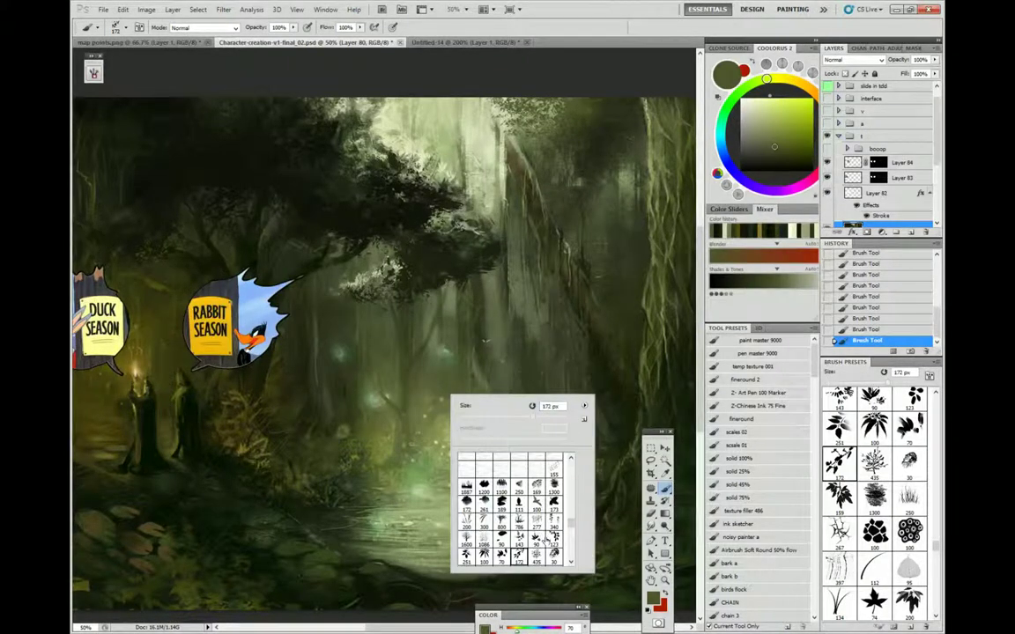
{"action": "left_click", "coordinate": [519, 522]}
{"action": "left_click", "coordinate": [385, 457], "text": "alt"}
{"action": "left_click", "coordinate": [366, 447]}
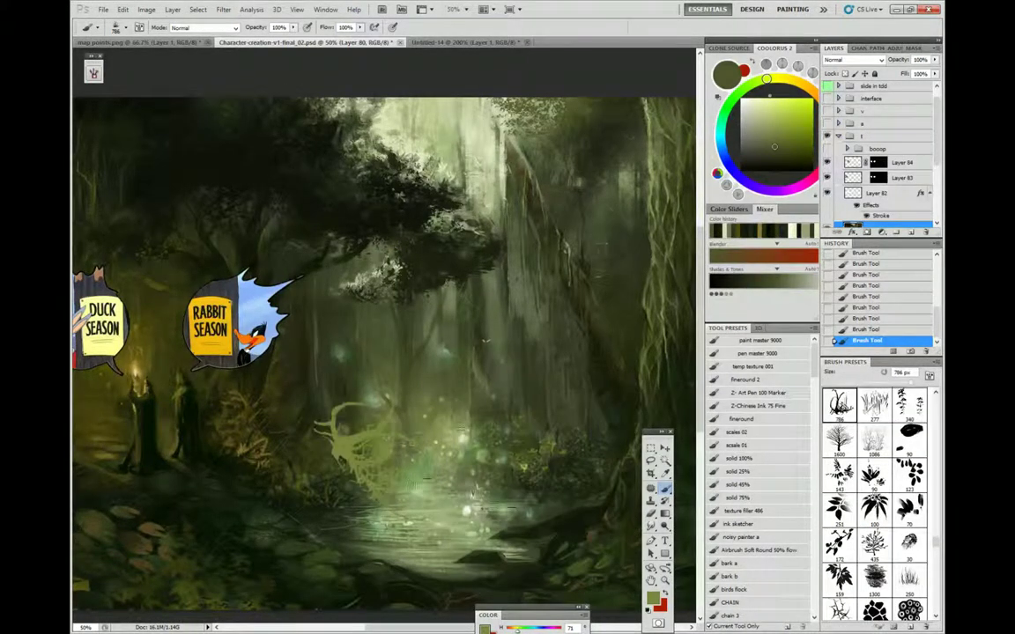
{"action": "right_click", "coordinate": [562, 474]}
{"action": "left_click", "coordinate": [559, 568]}
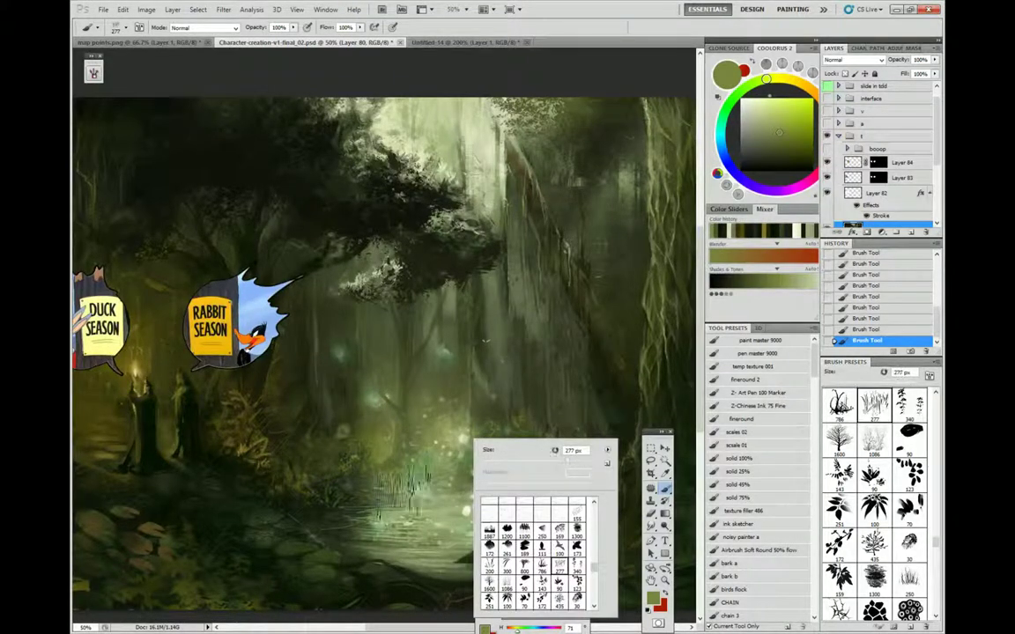
{"action": "left_click", "coordinate": [409, 464]}
{"action": "right_click", "coordinate": [539, 427]}
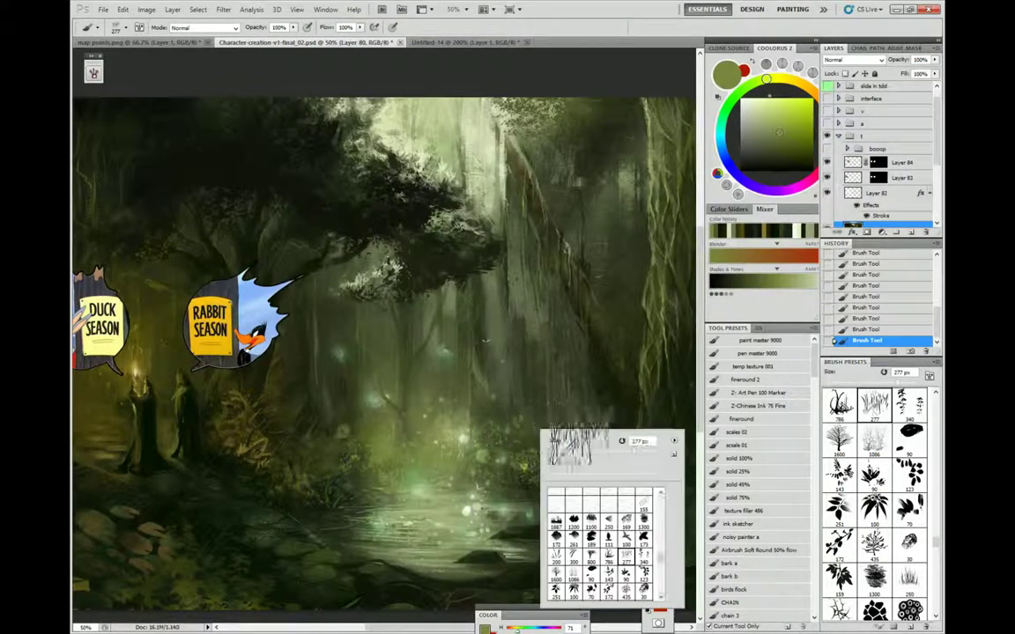
Sample a pale yellow-green from the glow over the pond and choose the 90 px brush preset.
{"action": "left_click", "coordinate": [440, 440], "text": "alt"}
{"action": "left_click", "coordinate": [438, 440], "text": "alt"}
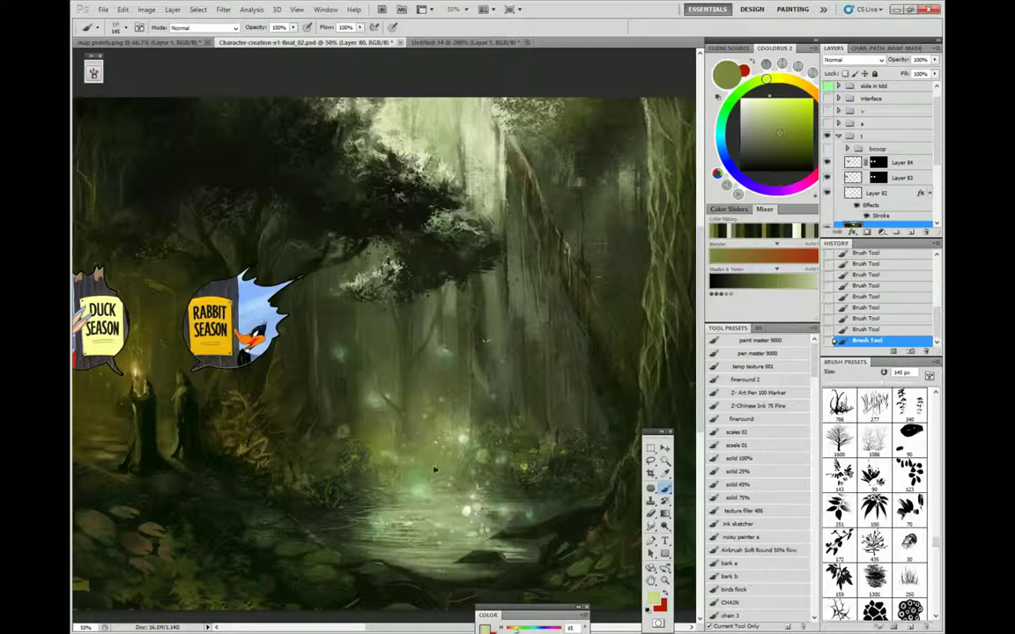
{"action": "right_click", "coordinate": [521, 435]}
{"action": "double_click", "coordinate": [607, 529]}
{"action": "right_click", "coordinate": [572, 451]}
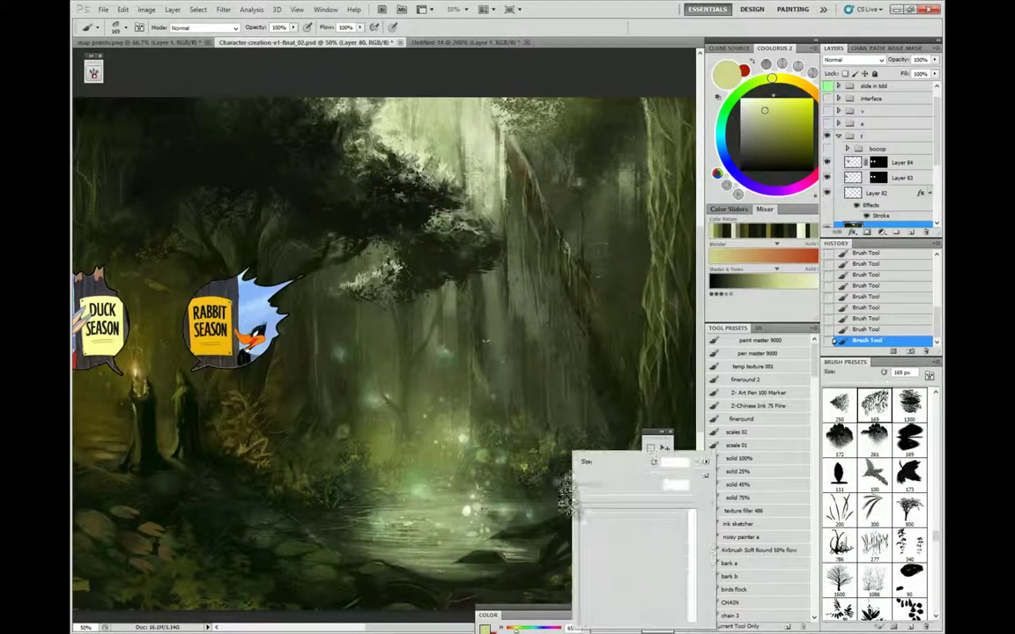
{"action": "key", "text": "Escape"}
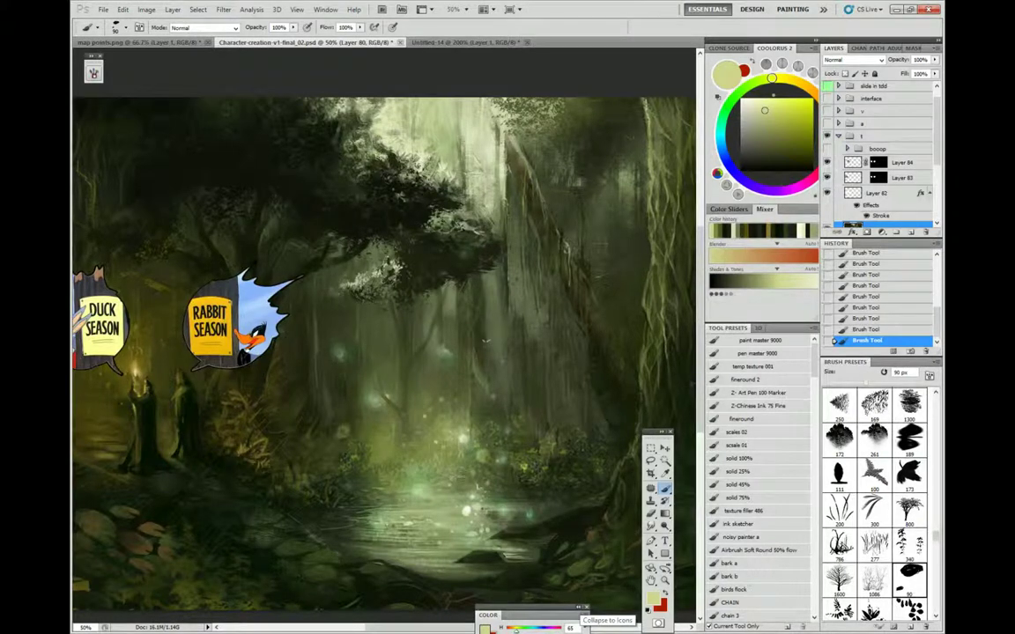
Touch up the bush and the bank to the left of the pond with sampled olive and dark green tones.
{"action": "left_click", "coordinate": [374, 459], "text": "alt"}
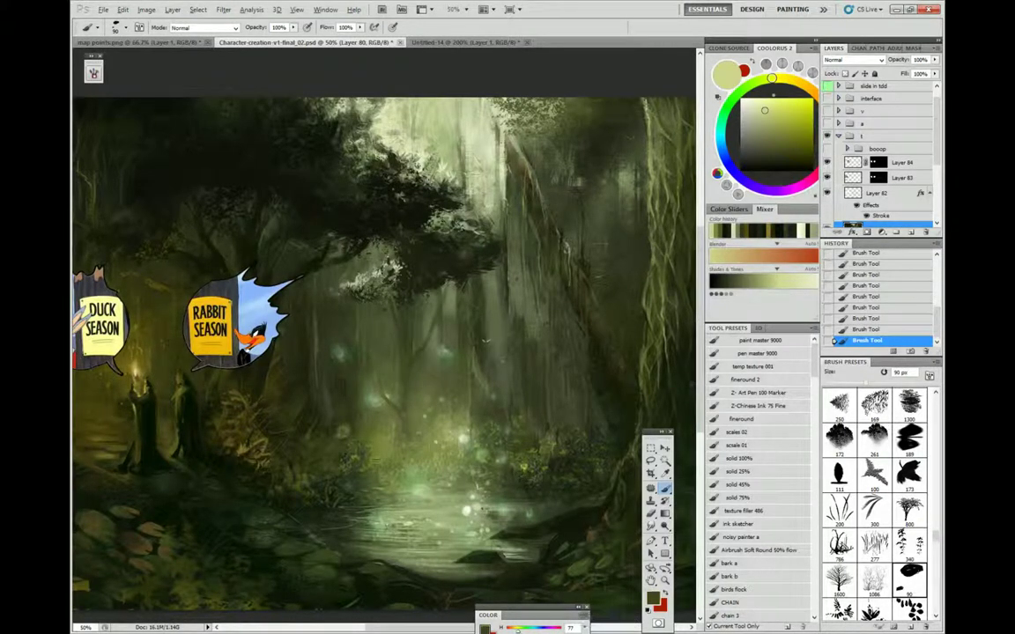
{"action": "left_click", "coordinate": [330, 426], "text": "alt"}
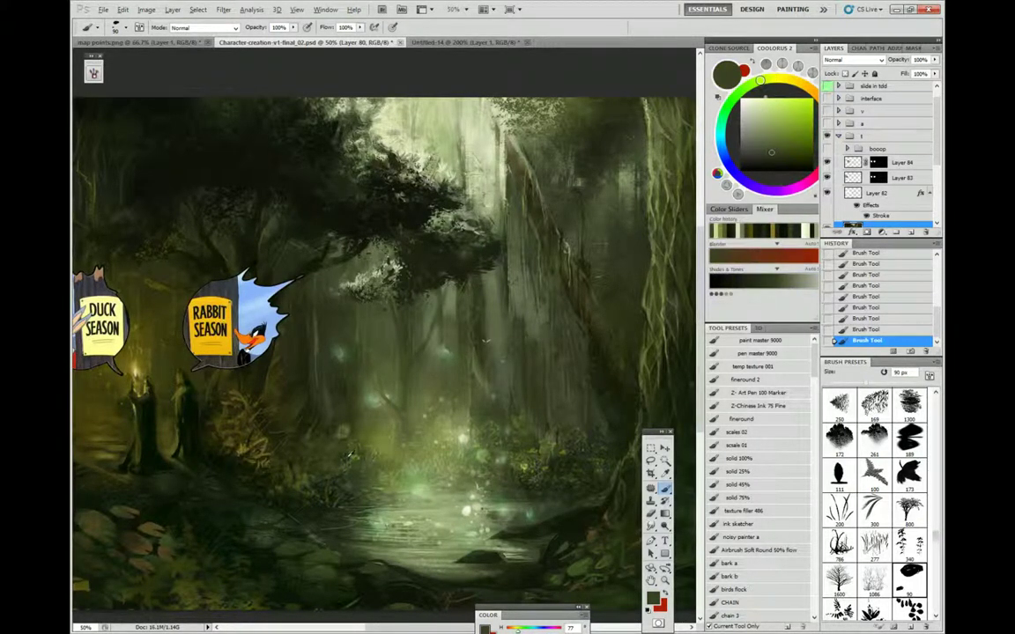
{"action": "left_click", "coordinate": [343, 449], "text": "alt"}
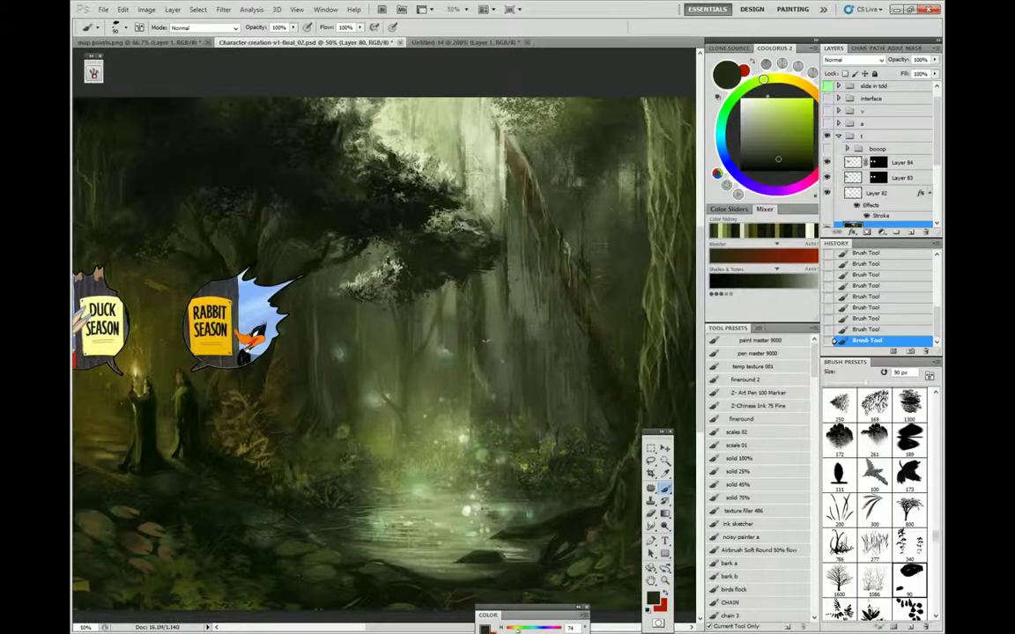
{"action": "left_click", "coordinate": [324, 491], "text": "alt"}
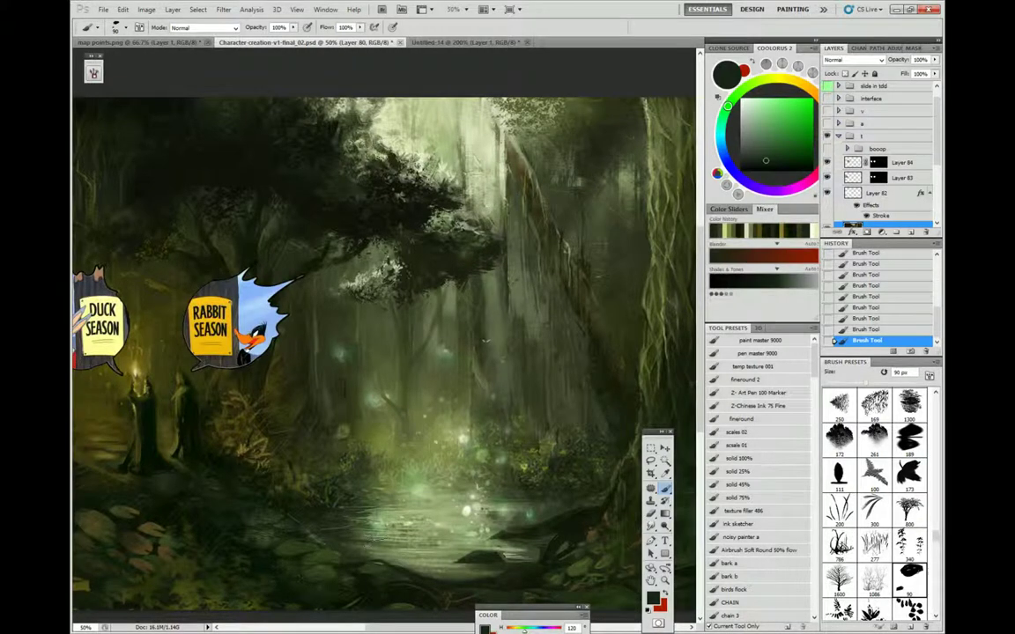
{"action": "left_click_drag", "start_coordinate": [485, 341], "coordinate": [626, 335]}
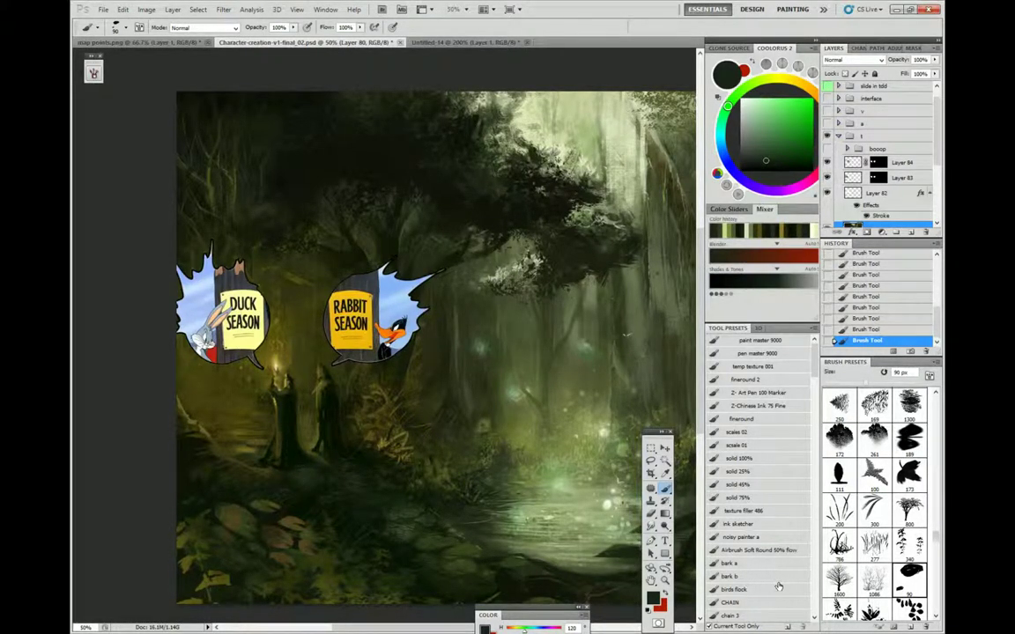
{"action": "left_click_drag", "start_coordinate": [623, 304], "coordinate": [537, 276]}
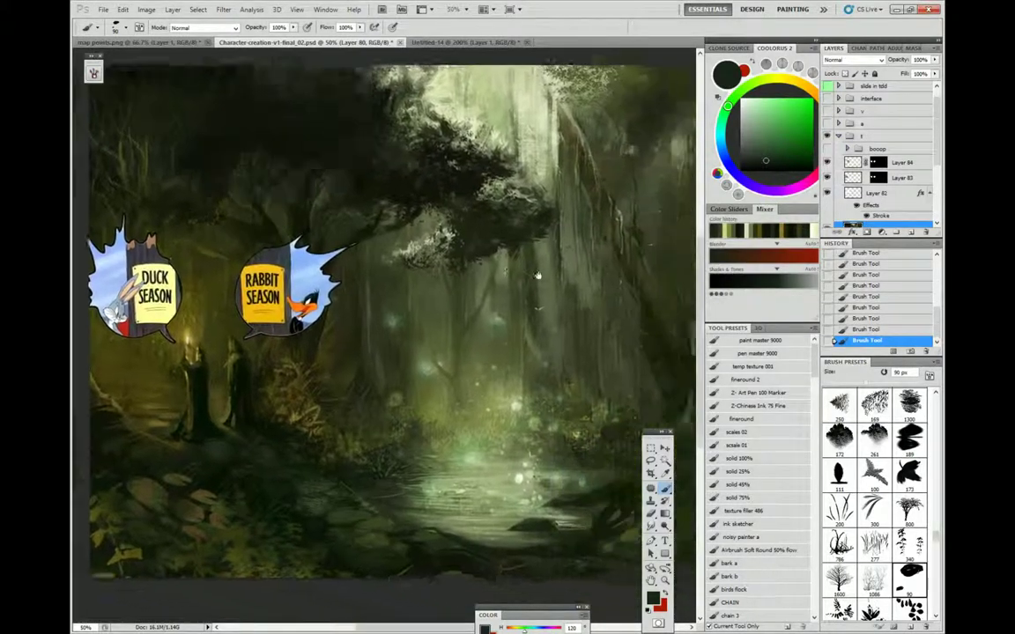
{"action": "mouse_move", "coordinate": [622, 281]}
{"action": "left_mouse_down"}
{"action": "mouse_move", "coordinate": [602, 288]}
{"action": "mouse_move", "coordinate": [597, 248]}
{"action": "left_mouse_up"}
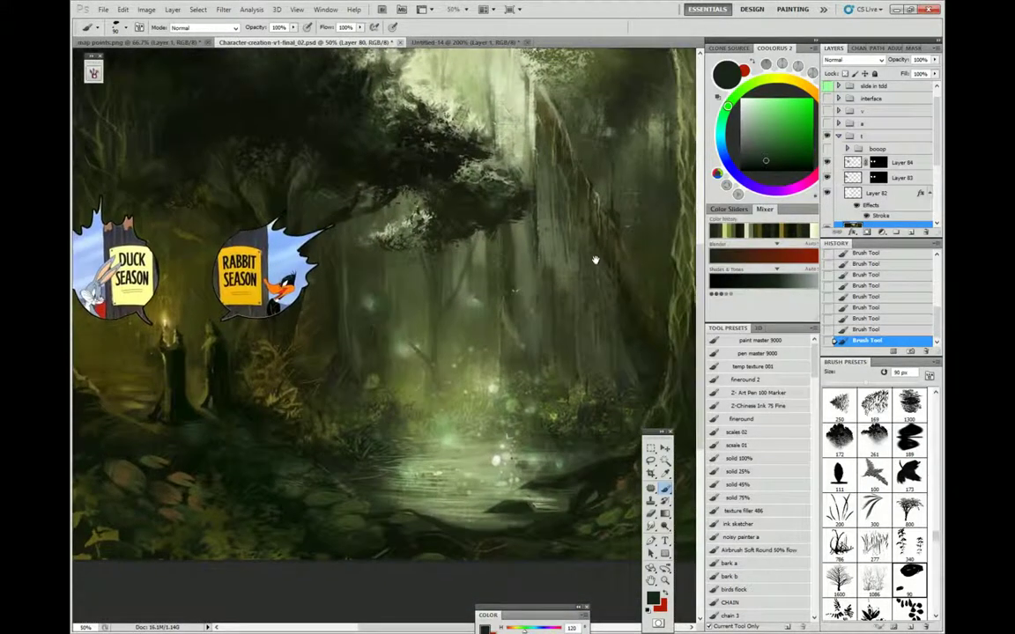
{"action": "key", "text": "z"}
{"action": "left_click", "coordinate": [584, 277], "text": "alt"}
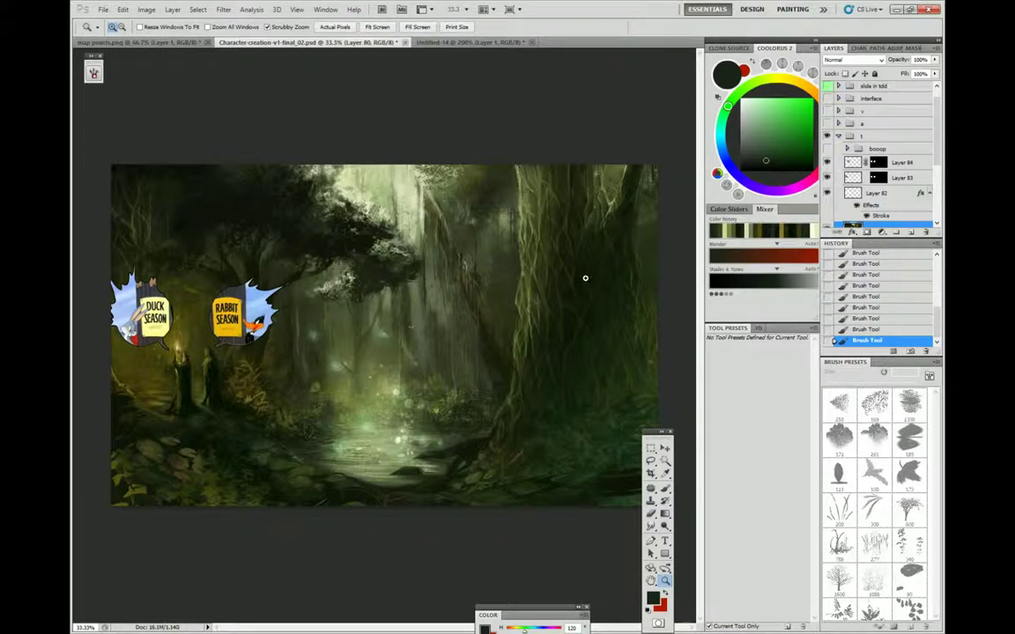
Choose the 200 px textured brush preset, reduce it to 70 px and paint a dark leaning trunk from the painting's upper edge across the light shaft.
{"action": "left_click", "coordinate": [428, 206]}
{"action": "key", "text": "b"}
{"action": "left_click_drag", "start_coordinate": [434, 161], "coordinate": [446, 262]}
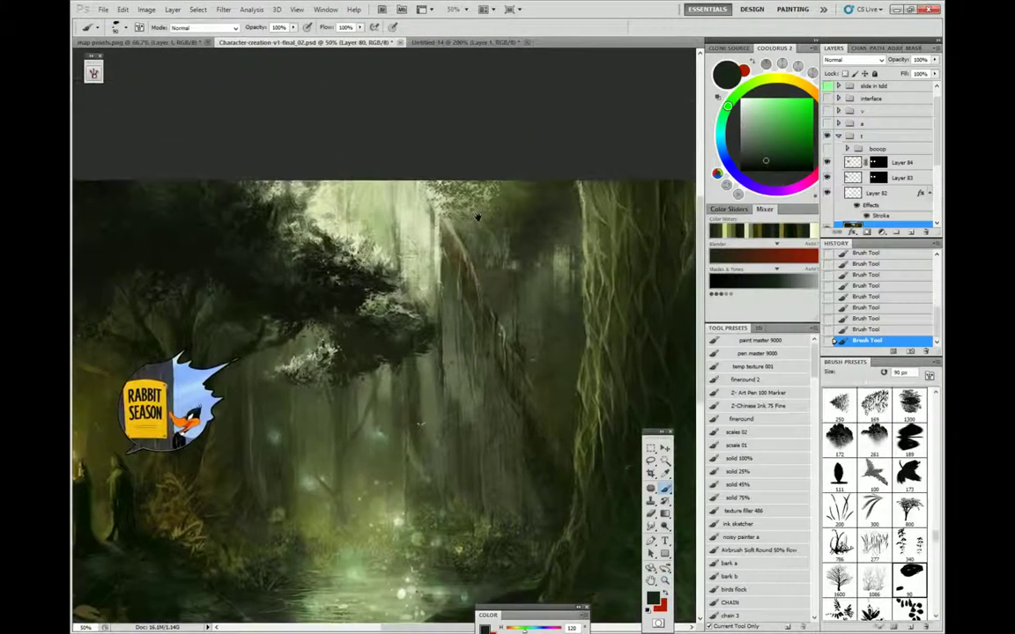
{"action": "right_click", "coordinate": [450, 264]}
{"action": "left_click_drag", "start_coordinate": [571, 394], "coordinate": [571, 334]}
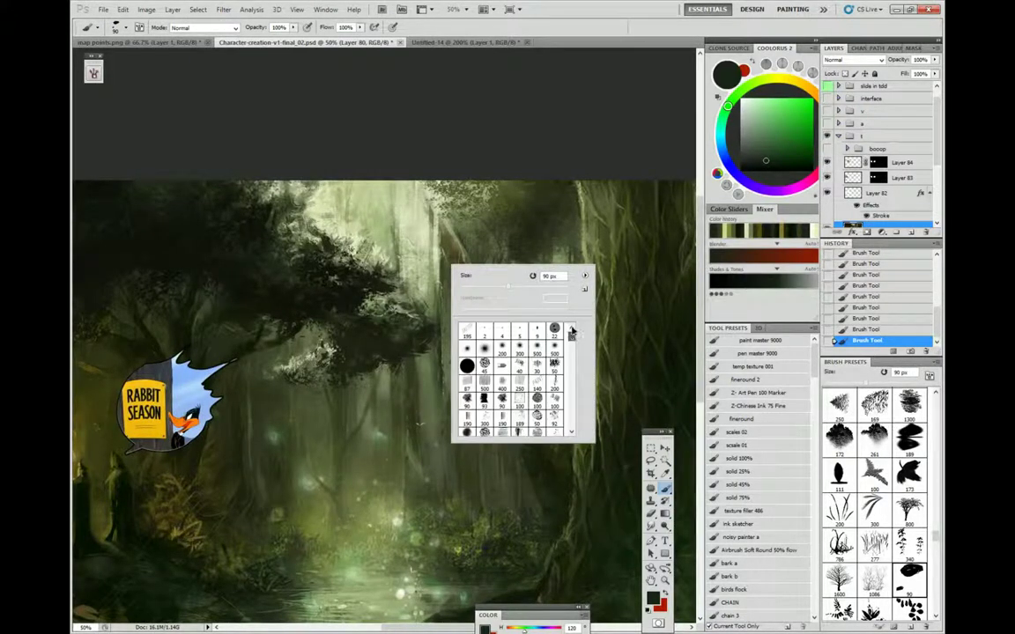
{"action": "left_click", "coordinate": [554, 382]}
{"action": "left_click", "coordinate": [472, 258], "text": "alt"}
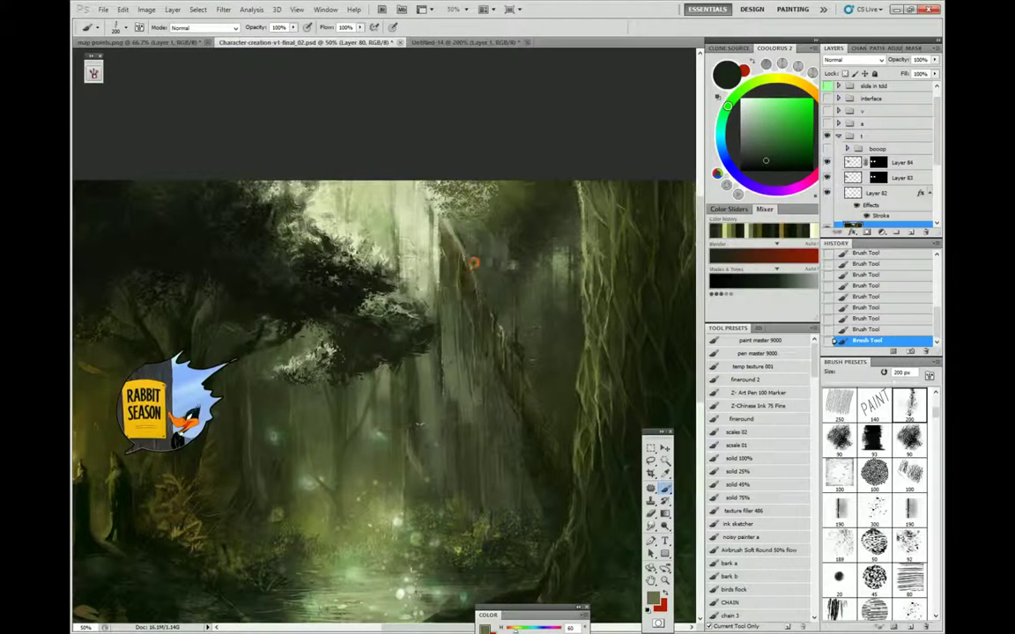
{"action": "right_click", "coordinate": [459, 238]}
{"action": "left_click", "coordinate": [499, 262]}
{"action": "mouse_move", "coordinate": [399, 170]}
{"action": "left_mouse_down"}
{"action": "mouse_move", "coordinate": [440, 227]}
{"action": "mouse_move", "coordinate": [518, 405]}
{"action": "left_mouse_up"}
{"action": "left_click", "coordinate": [480, 400], "text": "alt"}
{"action": "left_click", "coordinate": [313, 265], "text": "alt"}
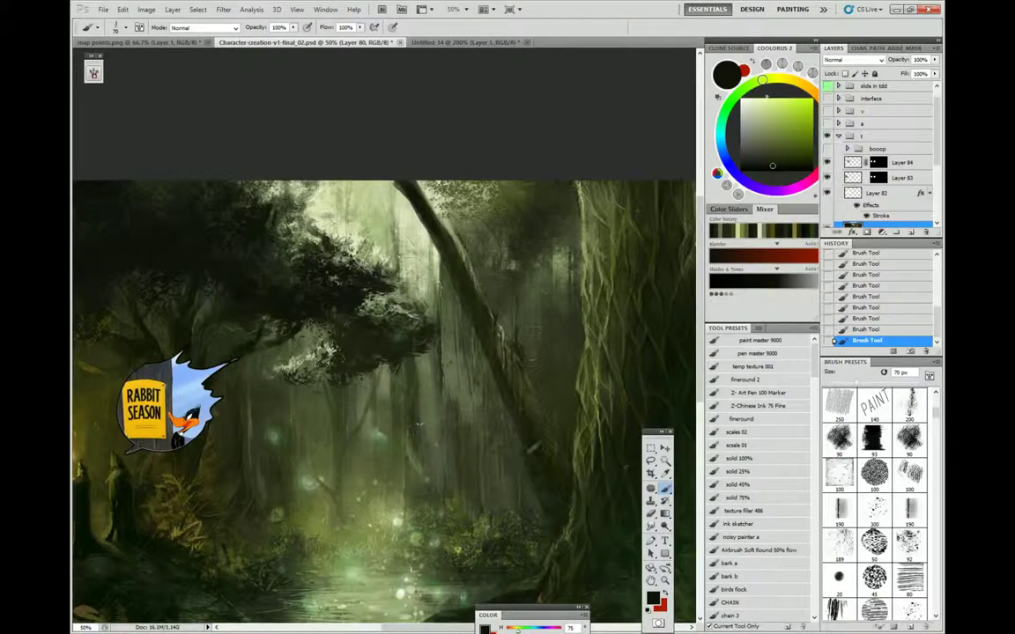
Extend the lower part of the leaning trunk toward the vine-covered tree in sampled dark olive, and reduce the brush to 24 px.
{"action": "left_click", "coordinate": [559, 432], "text": "alt"}
{"action": "right_click", "coordinate": [574, 443]}
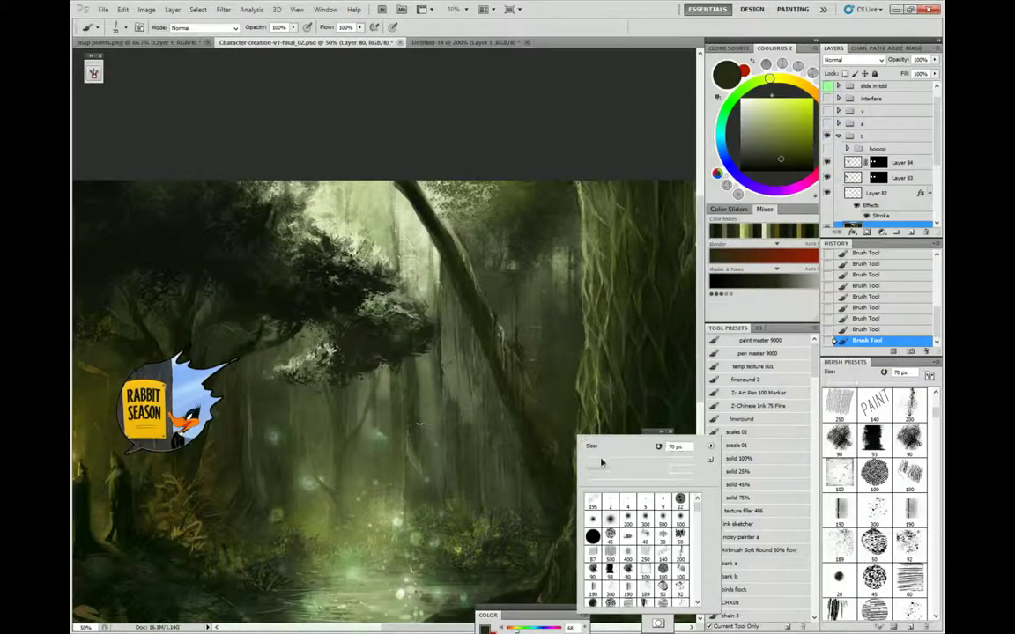
{"action": "left_click", "coordinate": [601, 464]}
{"action": "left_click", "coordinate": [563, 380]}
{"action": "key", "text": "bracketleft"}
{"action": "key", "text": "bracketleft"}
{"action": "key", "text": "bracketleft"}
{"action": "key", "text": "bracketleft"}
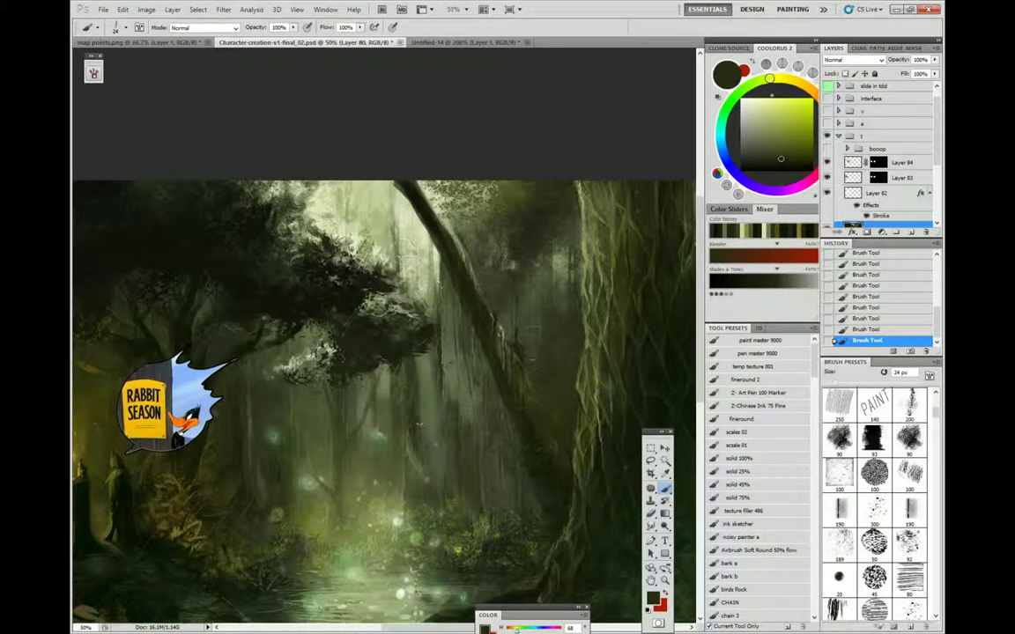
Paint thin vines in sampled light olive green along the lower leaning trunk with the brush at 13 px.
{"action": "left_click", "coordinate": [584, 344], "text": "alt"}
{"action": "right_click", "coordinate": [558, 430]}
{"action": "key", "text": "Return"}
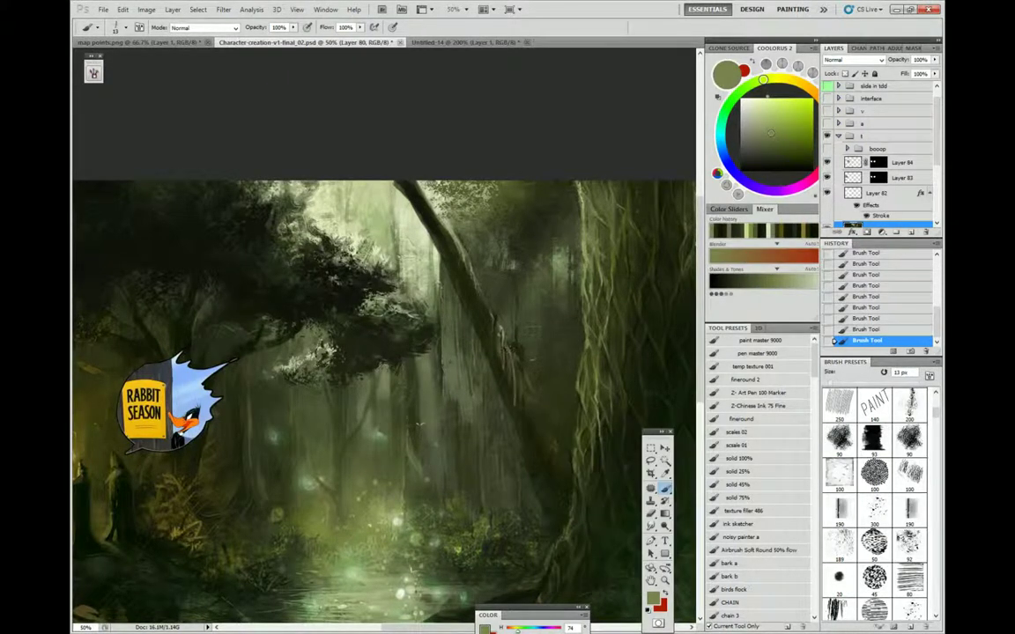
{"action": "left_click_drag", "start_coordinate": [522, 436], "coordinate": [540, 493]}
{"action": "left_click_drag", "start_coordinate": [519, 407], "coordinate": [558, 449]}
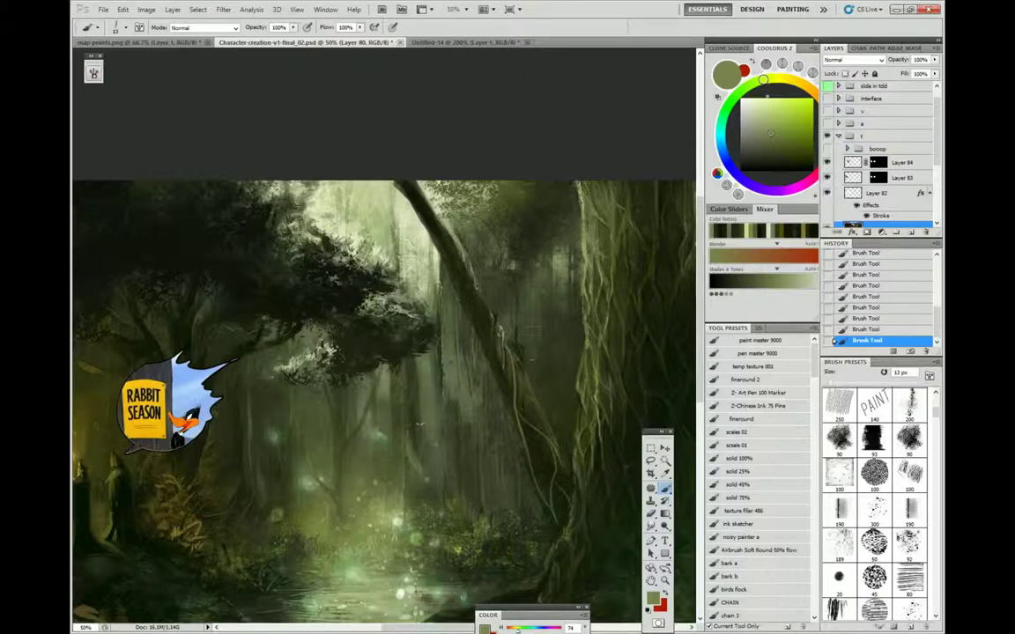
{"action": "left_click_drag", "start_coordinate": [564, 412], "coordinate": [621, 279]}
{"action": "key", "text": "z"}
{"action": "left_click", "coordinate": [595, 261], "text": "alt"}
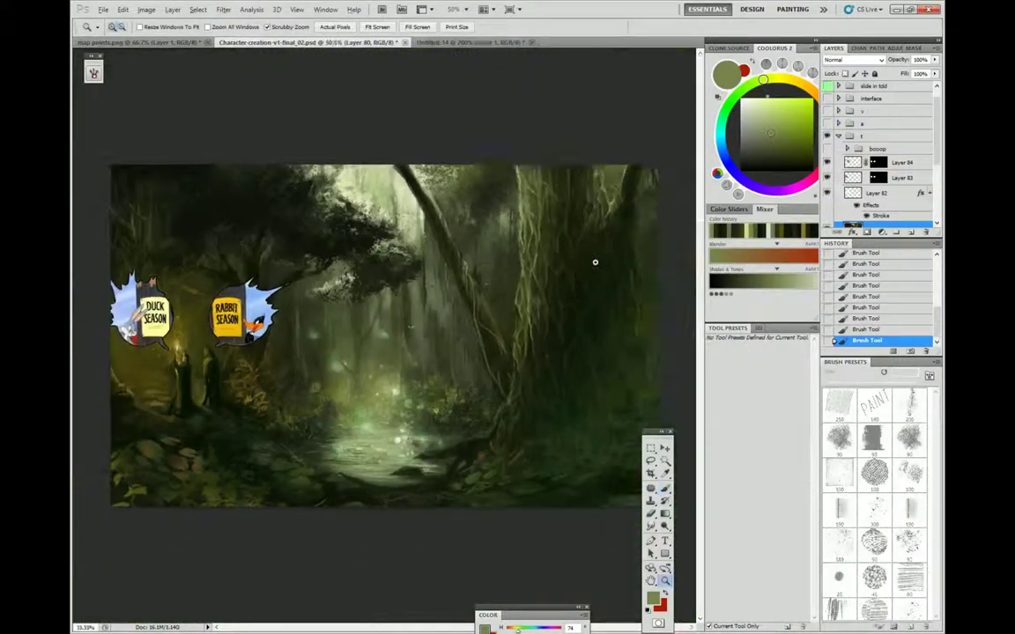
Choose the 22 px round brush preset and set the painting colour to white.
{"action": "left_click", "coordinate": [352, 328]}
{"action": "left_click", "coordinate": [352, 328]}
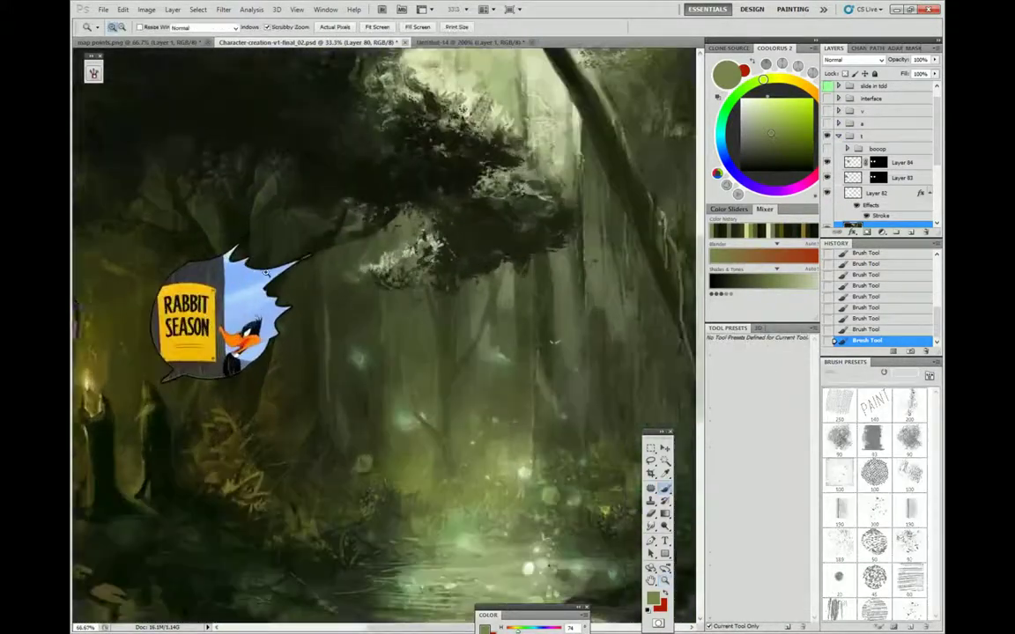
{"action": "left_click_drag", "start_coordinate": [353, 327], "coordinate": [589, 411]}
{"action": "right_click", "coordinate": [368, 272]}
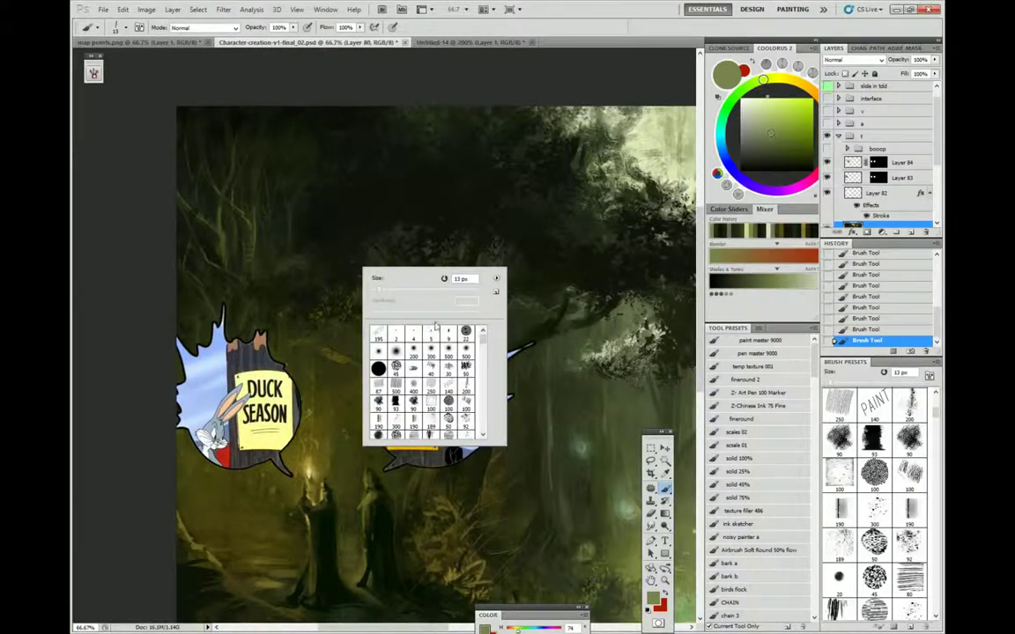
{"action": "left_click", "coordinate": [466, 332]}
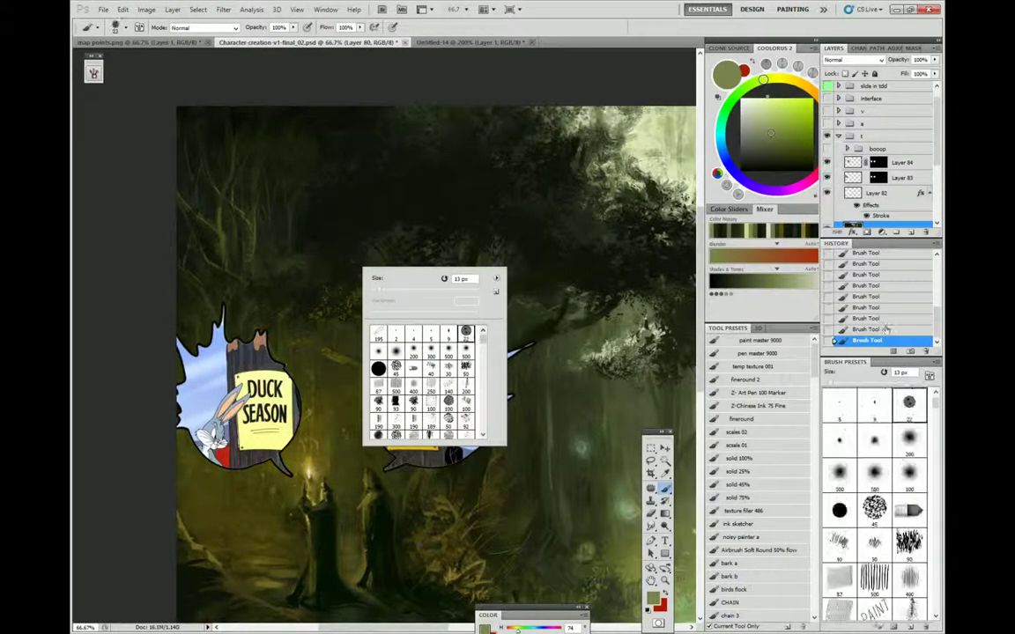
{"action": "left_click_drag", "start_coordinate": [754, 116], "coordinate": [713, 70]}
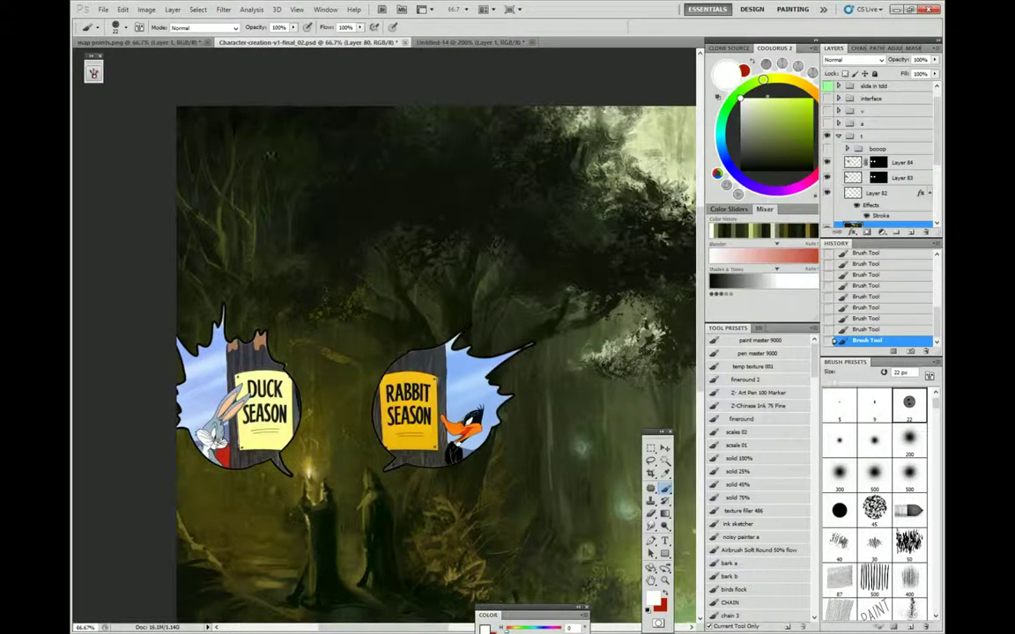
Hand-letter "TO BE CONTINUED" in white on two lines over the dark foliage above the two cartoon bubbles.
{"action": "mouse_move", "coordinate": [280, 146]}
{"action": "left_mouse_down"}
{"action": "mouse_move", "coordinate": [280, 187]}
{"action": "mouse_move", "coordinate": [321, 134]}
{"action": "mouse_move", "coordinate": [305, 160]}
{"action": "mouse_move", "coordinate": [346, 195]}
{"action": "left_mouse_up"}
{"action": "left_click_drag", "start_coordinate": [345, 156], "coordinate": [334, 206]}
{"action": "mouse_move", "coordinate": [374, 169]}
{"action": "left_mouse_down"}
{"action": "mouse_move", "coordinate": [414, 192]}
{"action": "mouse_move", "coordinate": [402, 179]}
{"action": "left_mouse_up"}
{"action": "left_click_drag", "start_coordinate": [370, 173], "coordinate": [417, 162]}
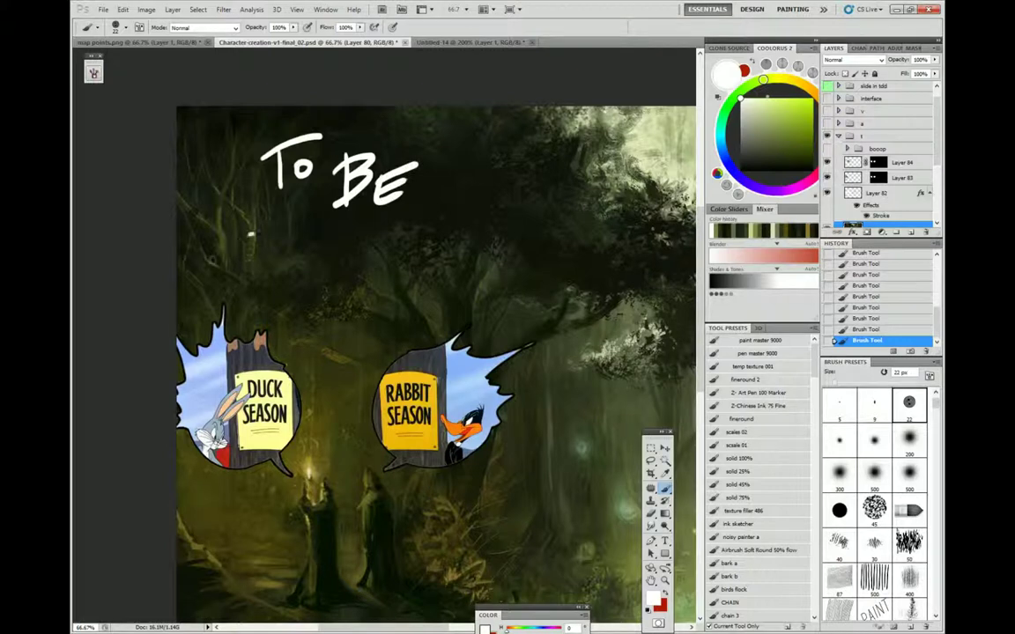
{"action": "mouse_move", "coordinate": [256, 235]}
{"action": "left_mouse_down"}
{"action": "mouse_move", "coordinate": [268, 283]}
{"action": "mouse_move", "coordinate": [293, 261]}
{"action": "mouse_move", "coordinate": [312, 283]}
{"action": "mouse_move", "coordinate": [338, 258]}
{"action": "mouse_move", "coordinate": [349, 286]}
{"action": "left_mouse_up"}
{"action": "mouse_move", "coordinate": [340, 254]}
{"action": "left_mouse_down"}
{"action": "mouse_move", "coordinate": [359, 250]}
{"action": "mouse_move", "coordinate": [368, 287]}
{"action": "mouse_move", "coordinate": [401, 249]}
{"action": "mouse_move", "coordinate": [426, 251]}
{"action": "mouse_move", "coordinate": [438, 287]}
{"action": "left_mouse_up"}
{"action": "left_click_drag", "start_coordinate": [440, 250], "coordinate": [458, 249]}
{"action": "left_click_drag", "start_coordinate": [440, 268], "coordinate": [454, 267]}
{"action": "mouse_move", "coordinate": [439, 287]}
{"action": "left_mouse_down"}
{"action": "mouse_move", "coordinate": [457, 255]}
{"action": "mouse_move", "coordinate": [470, 289]}
{"action": "left_mouse_up"}
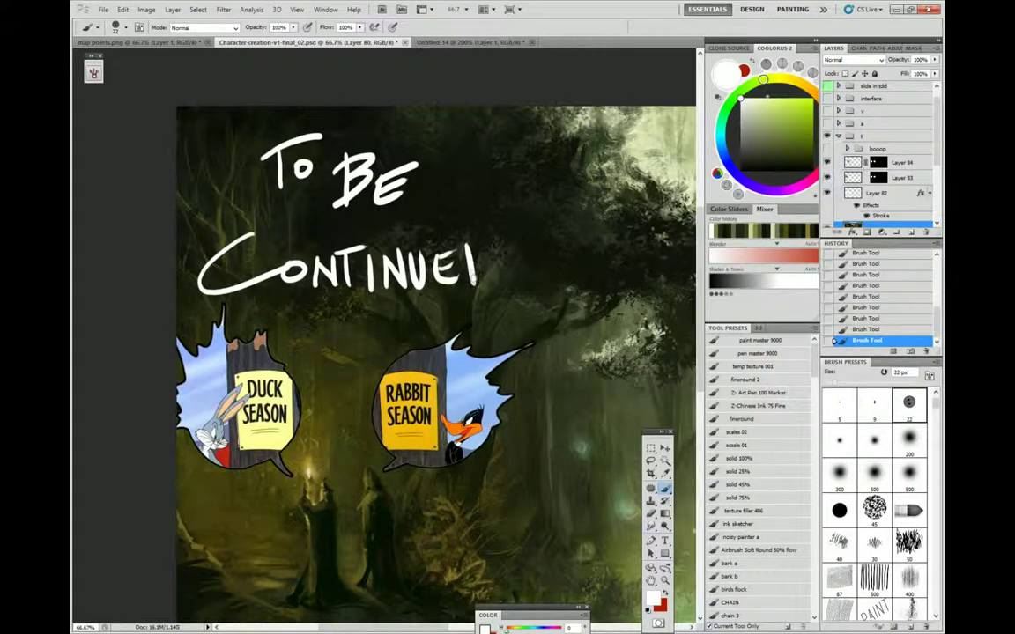
{"action": "left_click_drag", "start_coordinate": [470, 247], "coordinate": [472, 289]}
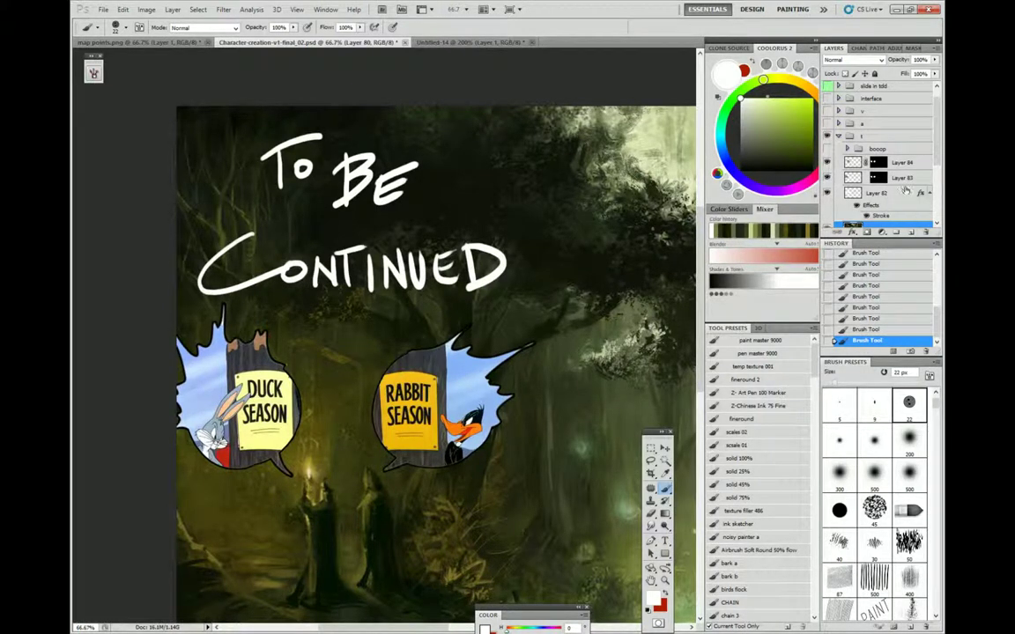
Enlarge the eraser to 197 px and erase the white "TO BE CONTINUED" lettering from the foliage.
{"action": "key", "text": "e"}
{"action": "right_click", "coordinate": [336, 234]}
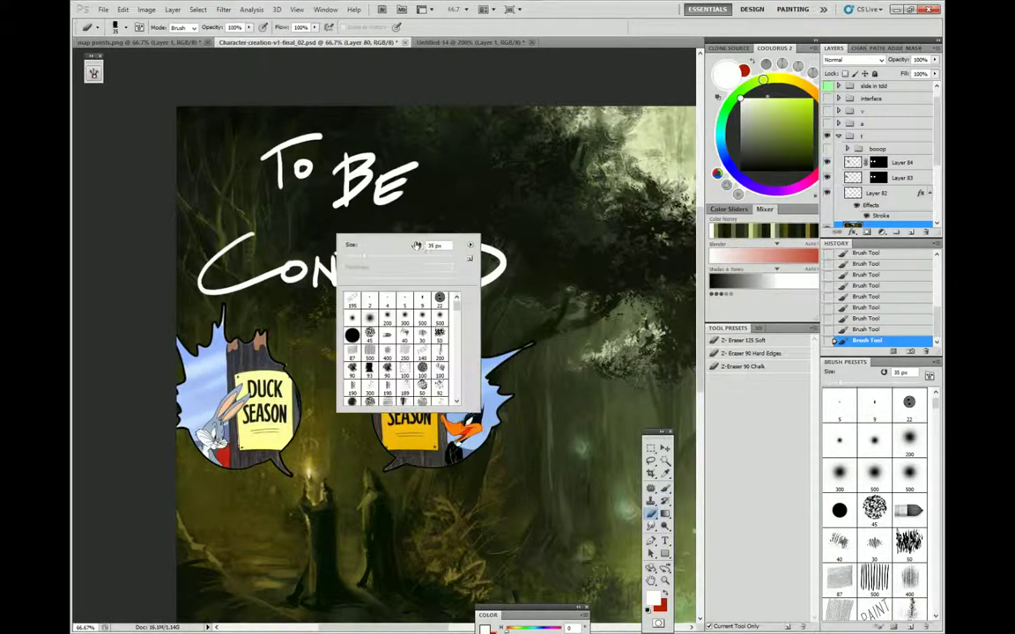
{"action": "left_click", "coordinate": [428, 262]}
{"action": "mouse_move", "coordinate": [203, 287]}
{"action": "left_mouse_down"}
{"action": "mouse_move", "coordinate": [269, 255]}
{"action": "mouse_move", "coordinate": [458, 264]}
{"action": "mouse_move", "coordinate": [218, 260]}
{"action": "mouse_move", "coordinate": [326, 216]}
{"action": "mouse_move", "coordinate": [313, 190]}
{"action": "mouse_move", "coordinate": [370, 159]}
{"action": "left_mouse_up"}
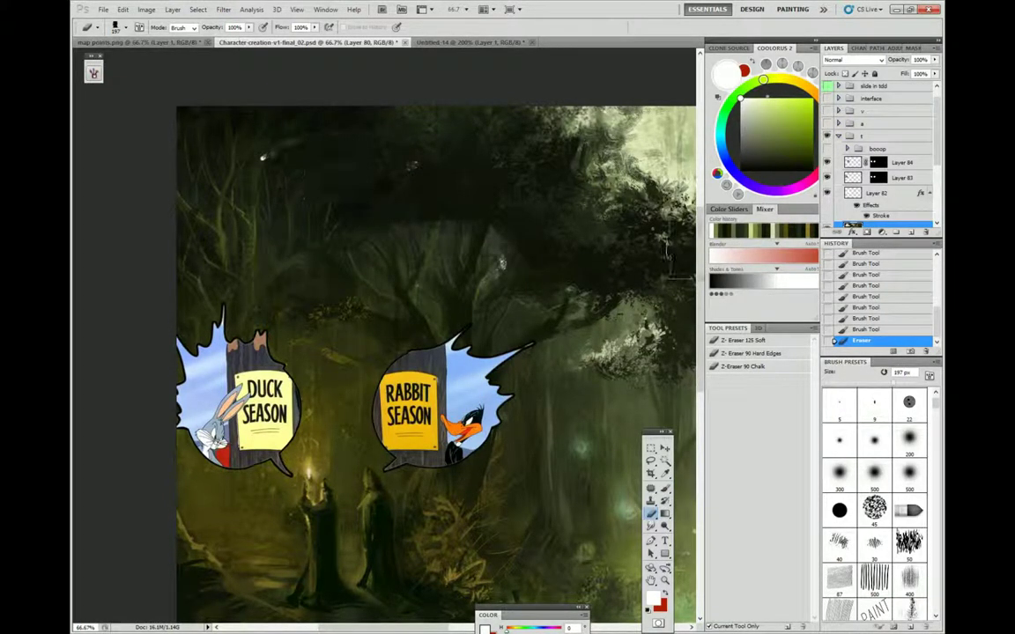
Revert the painting to the earliest Brush Tool history state and erase the white lettering still left there.
{"action": "left_click_drag", "start_coordinate": [936, 326], "coordinate": [936, 255]}
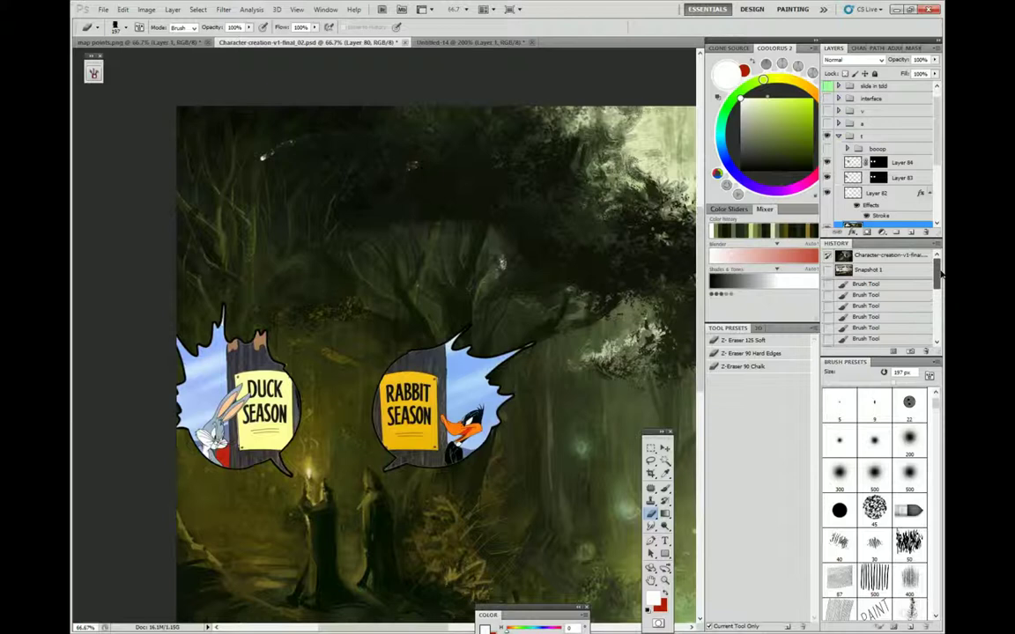
{"action": "left_click", "coordinate": [867, 283]}
{"action": "mouse_move", "coordinate": [345, 172]}
{"action": "left_mouse_down"}
{"action": "mouse_move", "coordinate": [350, 189]}
{"action": "mouse_move", "coordinate": [291, 167]}
{"action": "left_mouse_up"}
Add a new layer directly above the painting layer and try a 22 px stroke on it over the foliage.
{"action": "left_click", "coordinate": [919, 232]}
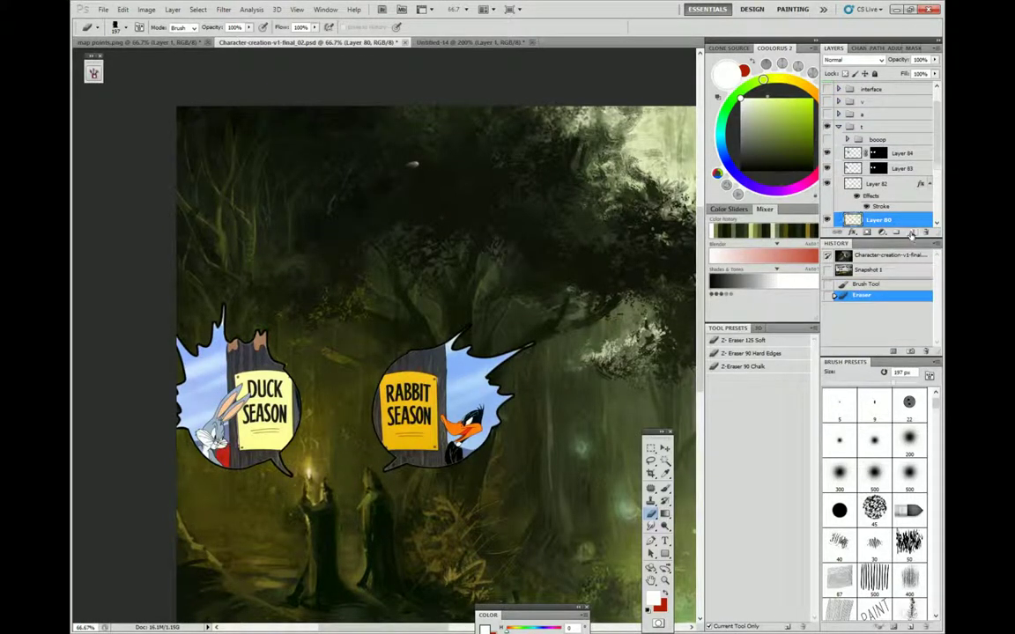
{"action": "right_click", "coordinate": [331, 275]}
{"action": "left_click", "coordinate": [738, 43]}
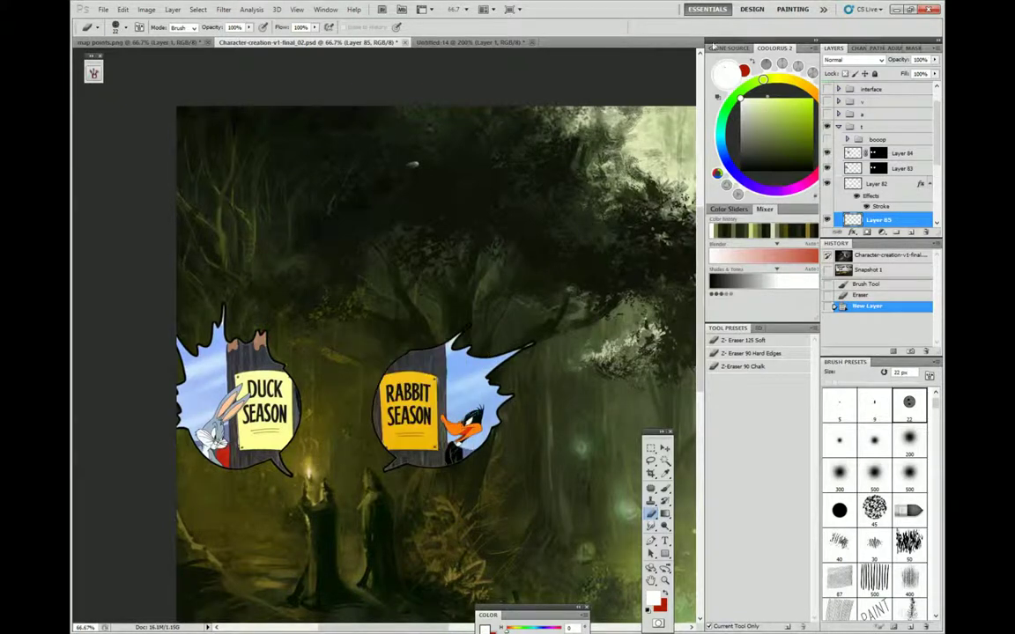
{"action": "left_click_drag", "start_coordinate": [211, 136], "coordinate": [216, 190]}
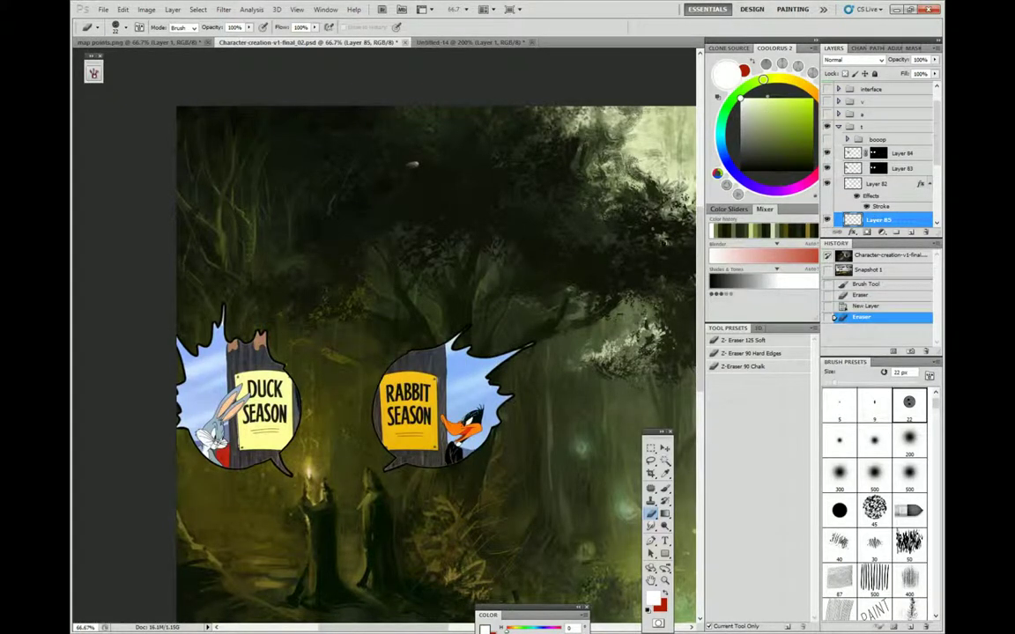
Add another new layer at the top of group t, above the booop group, and switch to the Brush tool.
{"action": "left_click", "coordinate": [896, 142]}
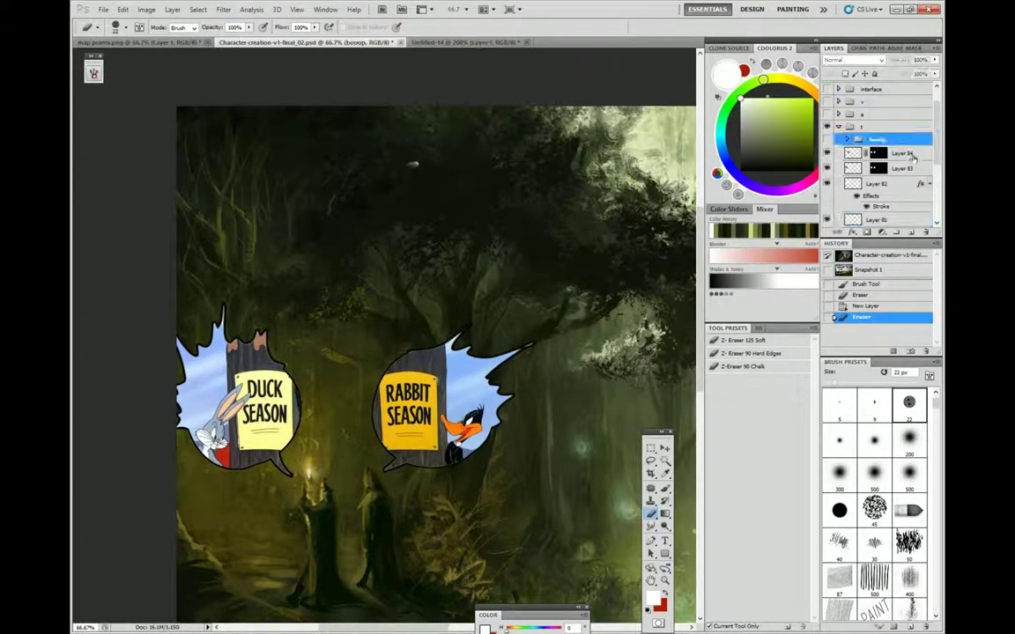
{"action": "left_click", "coordinate": [912, 156]}
{"action": "left_click", "coordinate": [880, 128]}
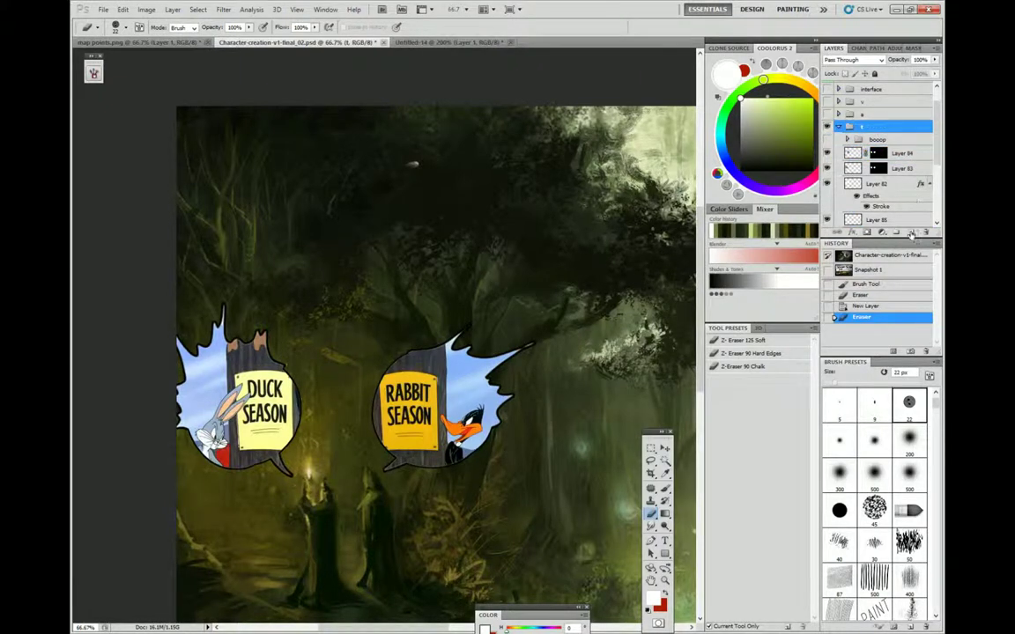
{"action": "left_click", "coordinate": [910, 232]}
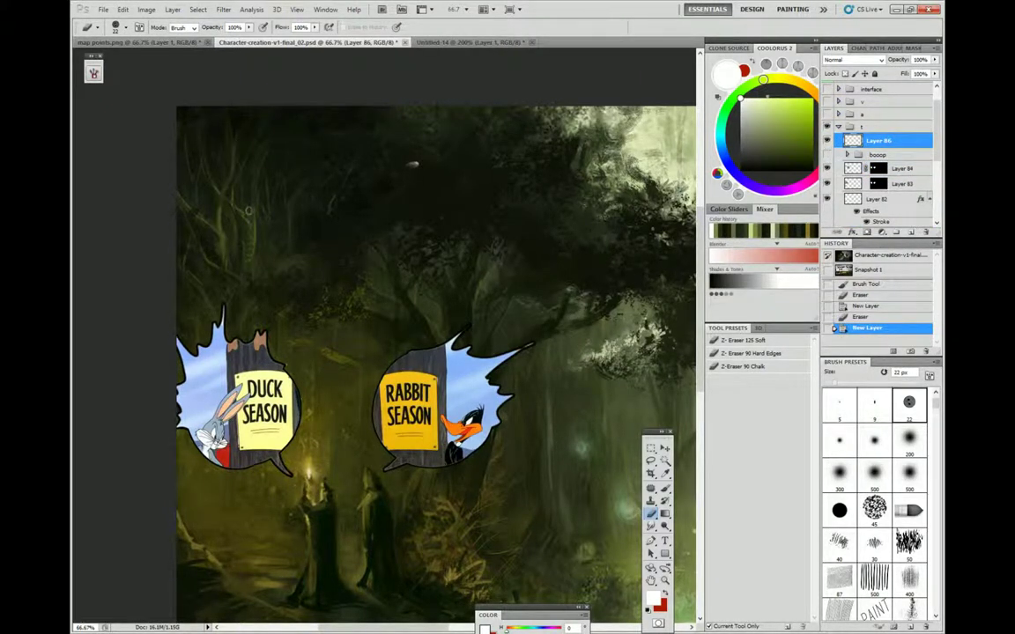
{"action": "left_click_drag", "start_coordinate": [248, 210], "coordinate": [223, 188]}
{"action": "left_click", "coordinate": [665, 489]}
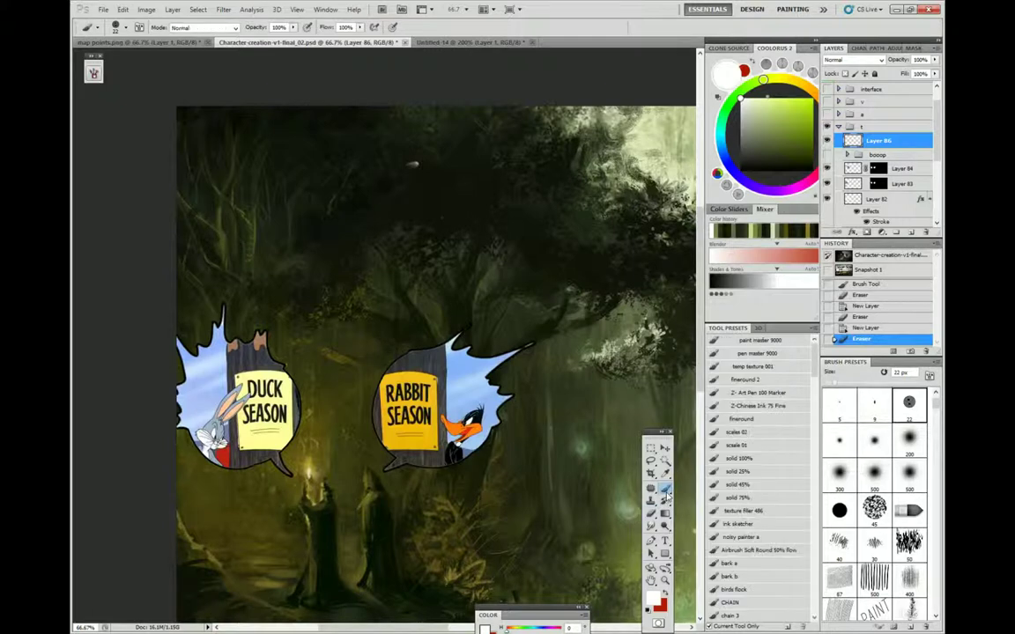
Hand-letter "THANK 4" in white with the 22 px brush across the dark foliage on the new layer.
{"action": "left_click_drag", "start_coordinate": [250, 141], "coordinate": [255, 217]}
{"action": "mouse_move", "coordinate": [223, 163]}
{"action": "left_mouse_down"}
{"action": "mouse_move", "coordinate": [295, 131]}
{"action": "mouse_move", "coordinate": [268, 209]}
{"action": "mouse_move", "coordinate": [289, 180]}
{"action": "left_mouse_up"}
{"action": "left_click_drag", "start_coordinate": [294, 141], "coordinate": [297, 207]}
{"action": "mouse_move", "coordinate": [310, 134]}
{"action": "left_mouse_down"}
{"action": "mouse_move", "coordinate": [297, 210]}
{"action": "mouse_move", "coordinate": [328, 204]}
{"action": "left_mouse_up"}
{"action": "mouse_move", "coordinate": [332, 204]}
{"action": "left_mouse_down"}
{"action": "mouse_move", "coordinate": [356, 141]}
{"action": "mouse_move", "coordinate": [368, 201]}
{"action": "left_mouse_up"}
{"action": "left_click_drag", "start_coordinate": [401, 140], "coordinate": [371, 175]}
{"action": "left_click_drag", "start_coordinate": [373, 173], "coordinate": [403, 205]}
{"action": "mouse_move", "coordinate": [478, 130]}
{"action": "left_mouse_down"}
{"action": "mouse_move", "coordinate": [491, 175]}
{"action": "mouse_move", "coordinate": [503, 176]}
{"action": "left_mouse_up"}
{"action": "left_click_drag", "start_coordinate": [495, 124], "coordinate": [499, 208]}
{"action": "left_click_drag", "start_coordinate": [493, 160], "coordinate": [515, 158]}
Hand-letter "BEING AWESOME" in white on a second line, just above the two cartoon bubbles.
{"action": "left_click_drag", "start_coordinate": [215, 251], "coordinate": [220, 291]}
{"action": "mouse_move", "coordinate": [260, 264]}
{"action": "left_mouse_down"}
{"action": "mouse_move", "coordinate": [280, 288]}
{"action": "mouse_move", "coordinate": [278, 250]}
{"action": "left_mouse_up"}
{"action": "mouse_move", "coordinate": [261, 269]}
{"action": "left_mouse_down"}
{"action": "mouse_move", "coordinate": [295, 288]}
{"action": "mouse_move", "coordinate": [308, 250]}
{"action": "left_mouse_up"}
{"action": "left_click_drag", "start_coordinate": [309, 251], "coordinate": [327, 283]}
{"action": "mouse_move", "coordinate": [331, 250]}
{"action": "left_mouse_down"}
{"action": "mouse_move", "coordinate": [330, 280]}
{"action": "mouse_move", "coordinate": [361, 268]}
{"action": "mouse_move", "coordinate": [441, 289]}
{"action": "mouse_move", "coordinate": [435, 264]}
{"action": "left_mouse_up"}
{"action": "mouse_move", "coordinate": [443, 255]}
{"action": "left_mouse_down"}
{"action": "mouse_move", "coordinate": [455, 289]}
{"action": "mouse_move", "coordinate": [469, 258]}
{"action": "mouse_move", "coordinate": [485, 251]}
{"action": "left_mouse_up"}
{"action": "left_click_drag", "start_coordinate": [487, 250], "coordinate": [487, 289]}
{"action": "mouse_move", "coordinate": [487, 252]}
{"action": "left_mouse_down"}
{"action": "mouse_move", "coordinate": [498, 254]}
{"action": "mouse_move", "coordinate": [513, 287]}
{"action": "left_mouse_up"}
{"action": "left_click_drag", "start_coordinate": [560, 250], "coordinate": [558, 254]}
{"action": "mouse_move", "coordinate": [583, 289]}
{"action": "left_mouse_down"}
{"action": "mouse_move", "coordinate": [601, 261]}
{"action": "mouse_move", "coordinate": [616, 289]}
{"action": "left_mouse_up"}
{"action": "mouse_move", "coordinate": [623, 249]}
{"action": "left_mouse_down"}
{"action": "mouse_move", "coordinate": [624, 282]}
{"action": "mouse_move", "coordinate": [644, 249]}
{"action": "left_mouse_up"}
{"action": "left_click_drag", "start_coordinate": [624, 269], "coordinate": [639, 269]}
{"action": "left_click_drag", "start_coordinate": [625, 287], "coordinate": [648, 285]}
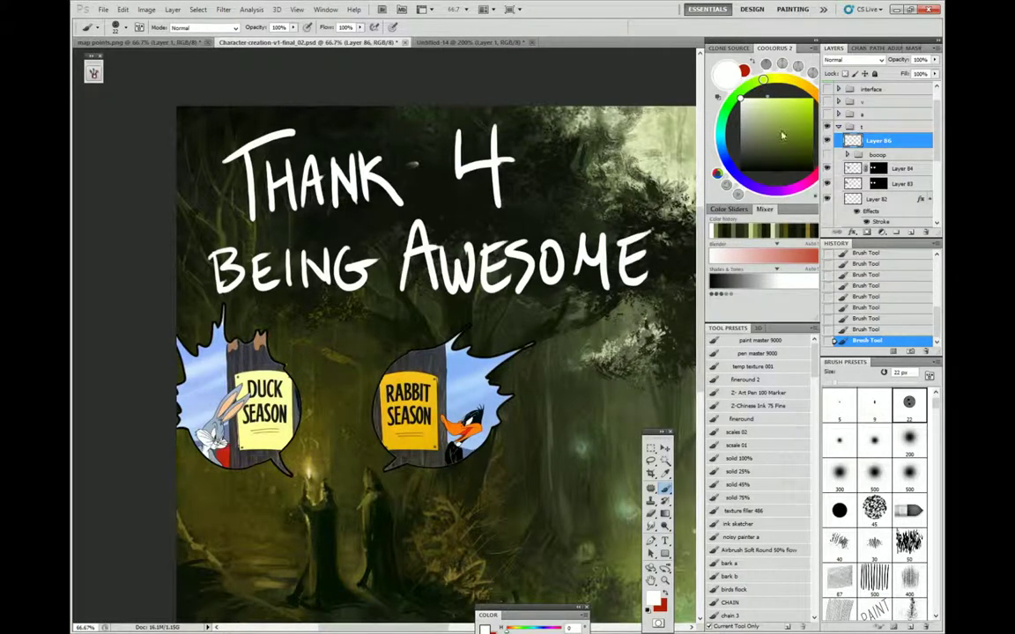
Draw a pink heart-shaped speech bubble around the lettering, with its tail at the Rabbit Season sign, and three small pink hearts inside.
{"action": "left_click", "coordinate": [806, 185]}
{"action": "left_click", "coordinate": [778, 98]}
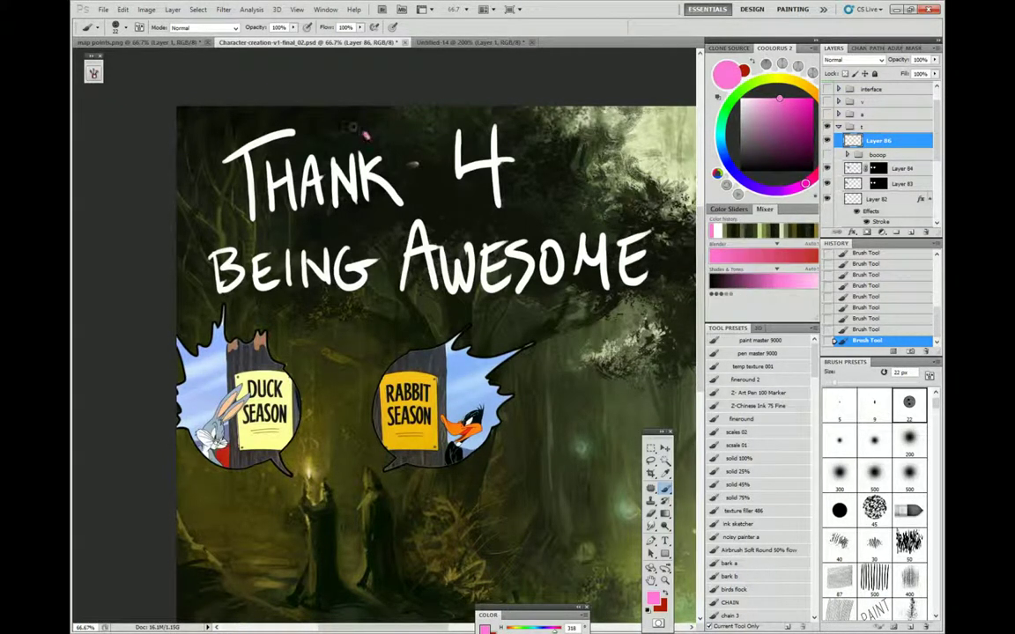
{"action": "mouse_move", "coordinate": [365, 135]}
{"action": "left_mouse_down"}
{"action": "mouse_move", "coordinate": [156, 210]}
{"action": "mouse_move", "coordinate": [385, 375]}
{"action": "mouse_move", "coordinate": [450, 268]}
{"action": "mouse_move", "coordinate": [433, 107]}
{"action": "mouse_move", "coordinate": [377, 140]}
{"action": "left_mouse_up"}
{"action": "left_click_drag", "start_coordinate": [441, 196], "coordinate": [447, 199]}
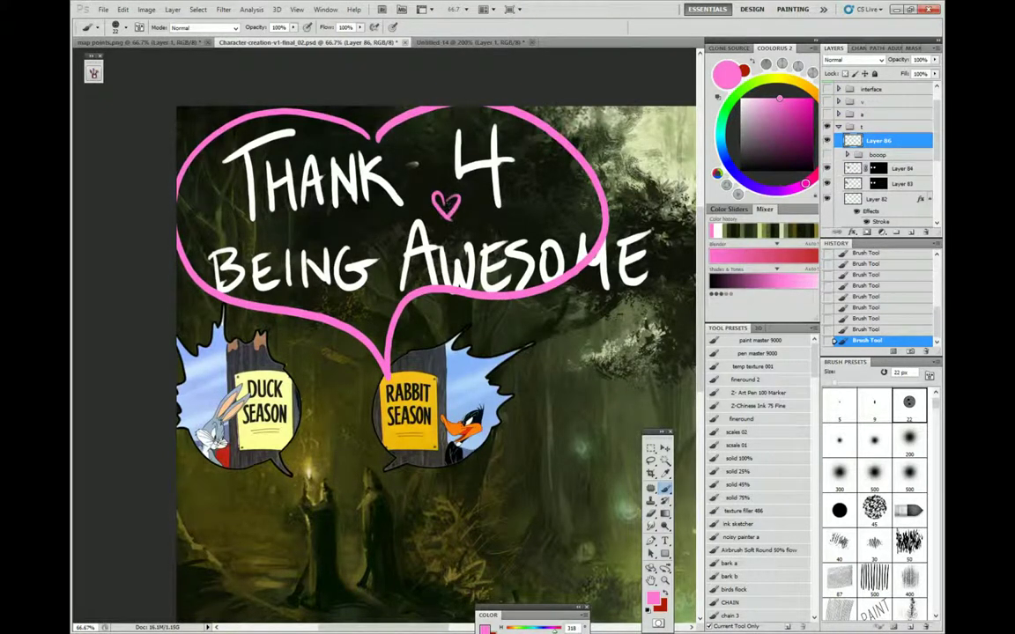
{"action": "left_click_drag", "start_coordinate": [211, 204], "coordinate": [215, 221]}
{"action": "left_click_drag", "start_coordinate": [546, 185], "coordinate": [550, 206]}
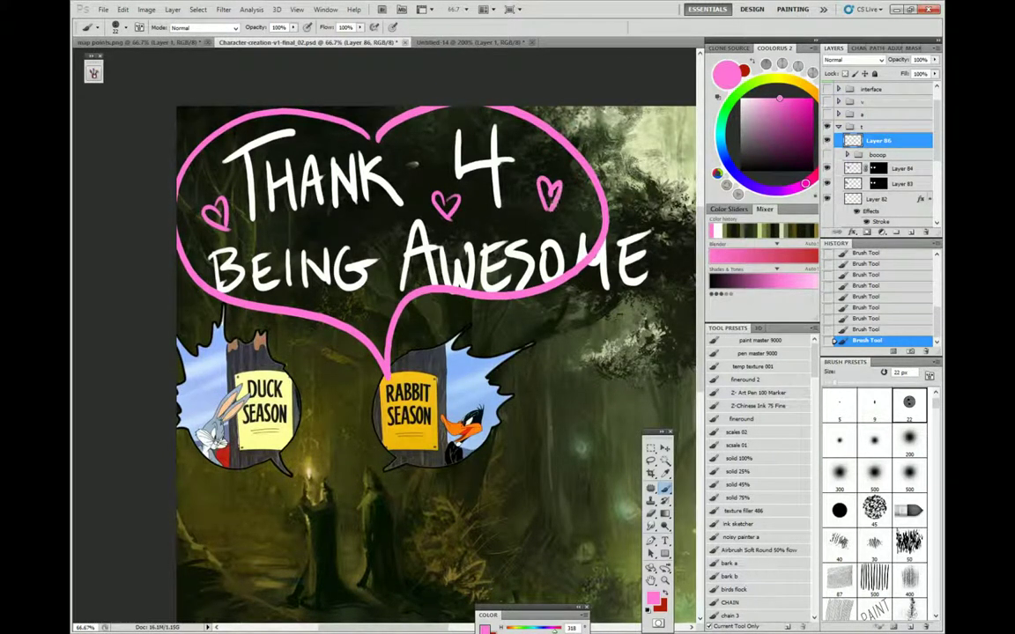
Set the colour back to white, add an S to turn THANK into THANKS, and underline the word twice.
{"action": "left_click", "coordinate": [584, 622]}
{"action": "mouse_move", "coordinate": [372, 133]}
{"action": "left_mouse_down"}
{"action": "mouse_move", "coordinate": [373, 172]}
{"action": "mouse_move", "coordinate": [346, 200]}
{"action": "left_mouse_up"}
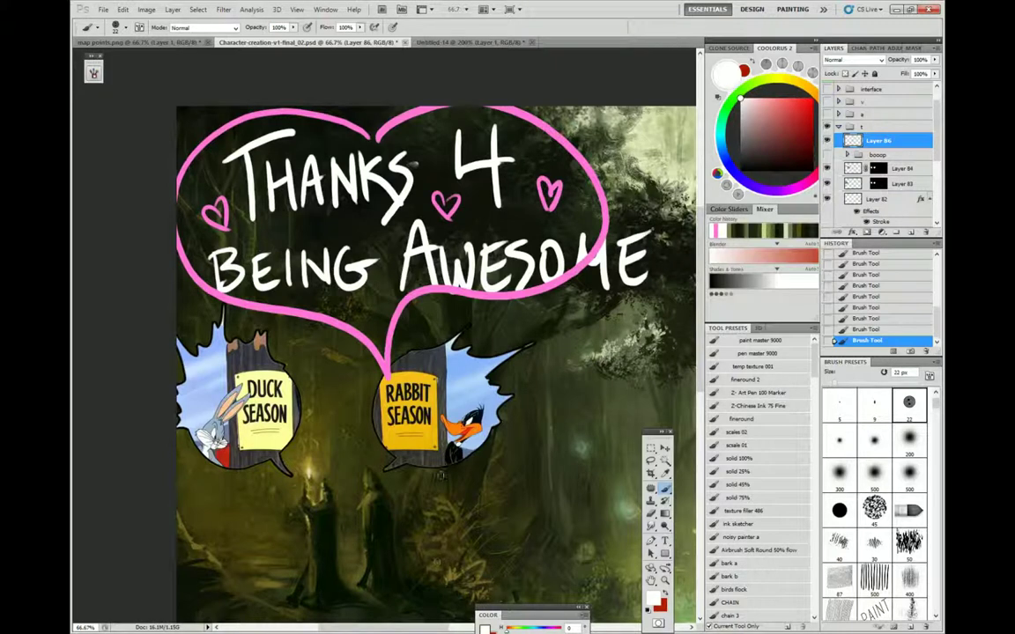
{"action": "left_click_drag", "start_coordinate": [235, 213], "coordinate": [414, 199]}
{"action": "left_click_drag", "start_coordinate": [262, 231], "coordinate": [370, 223]}
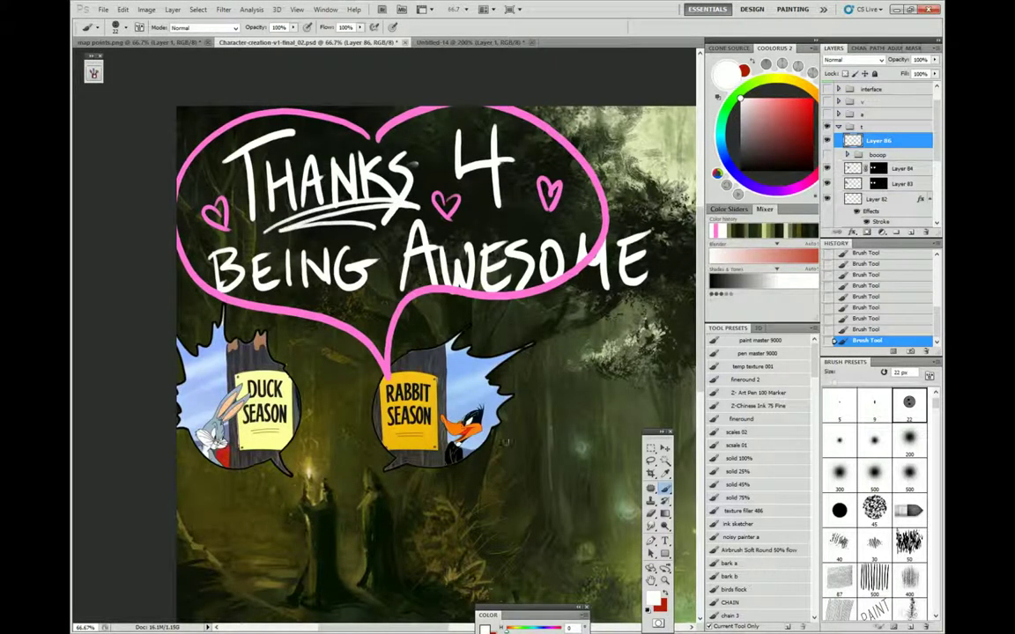